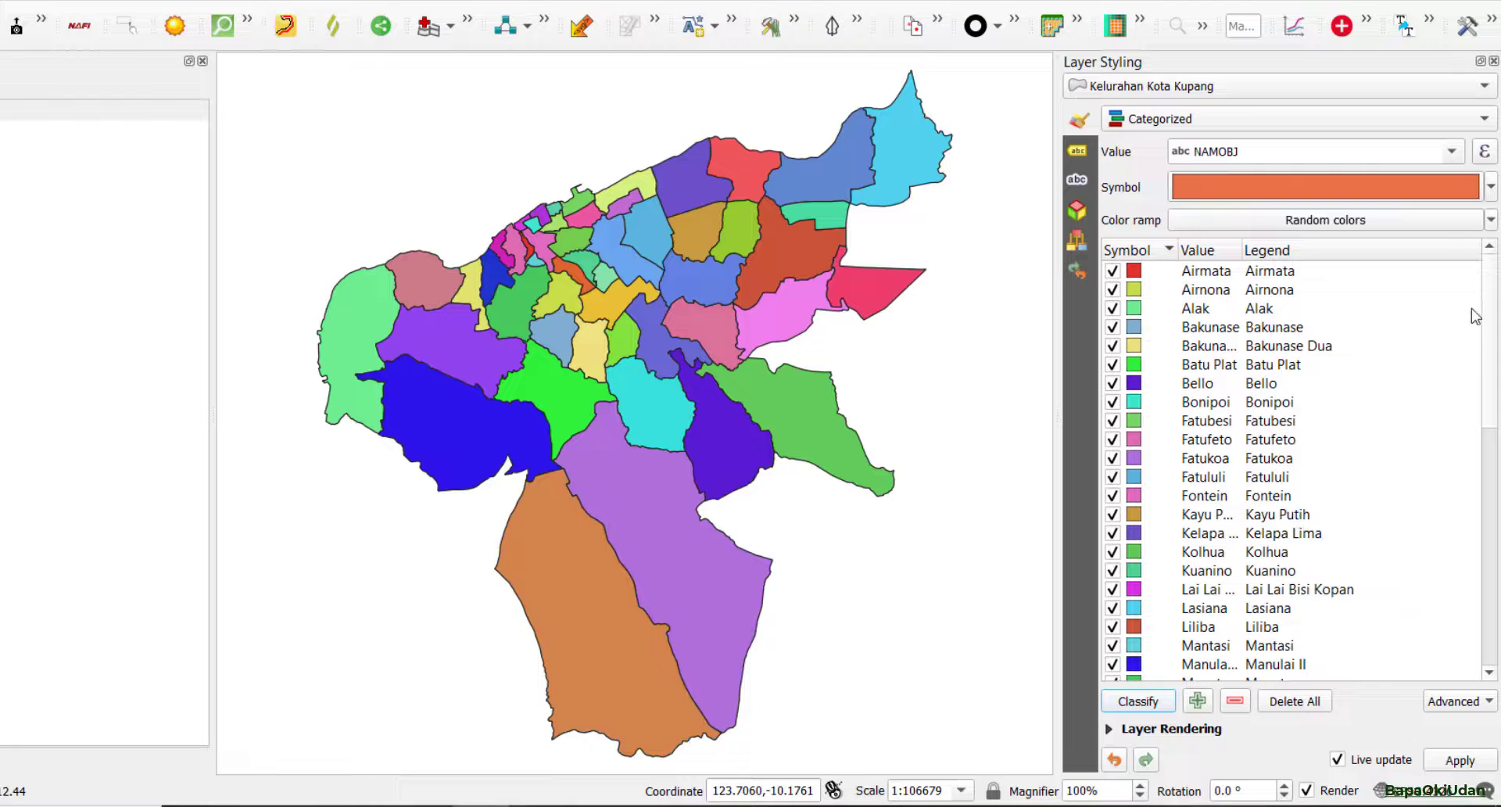
# - Delete the "all other values" category from the Kelurahan Kota Kupang layer's categorized symbology
pyautogui.moveTo(1488, 303); pyautogui.dragTo(1494, 582)
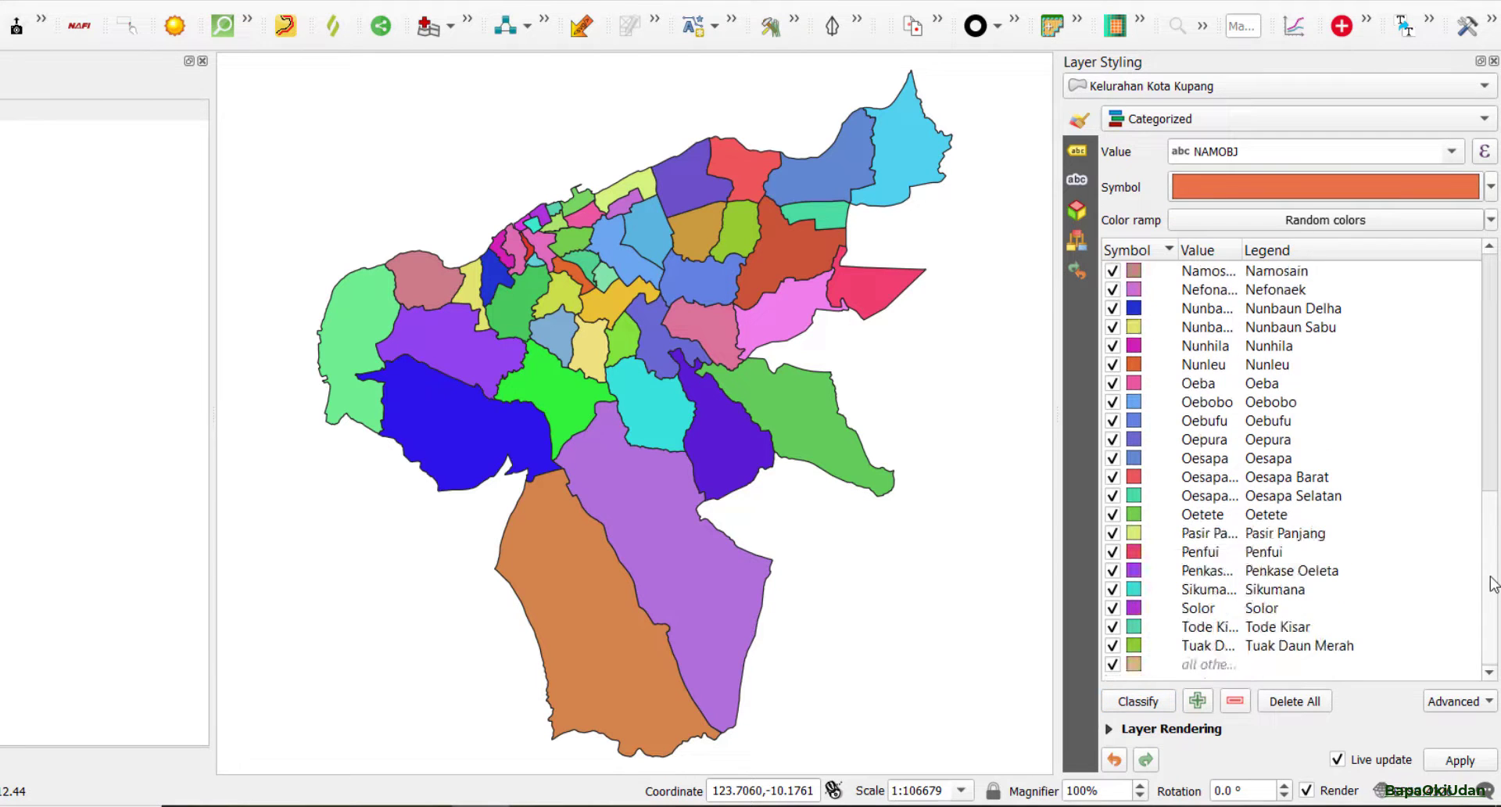
pyautogui.click(1205, 665)
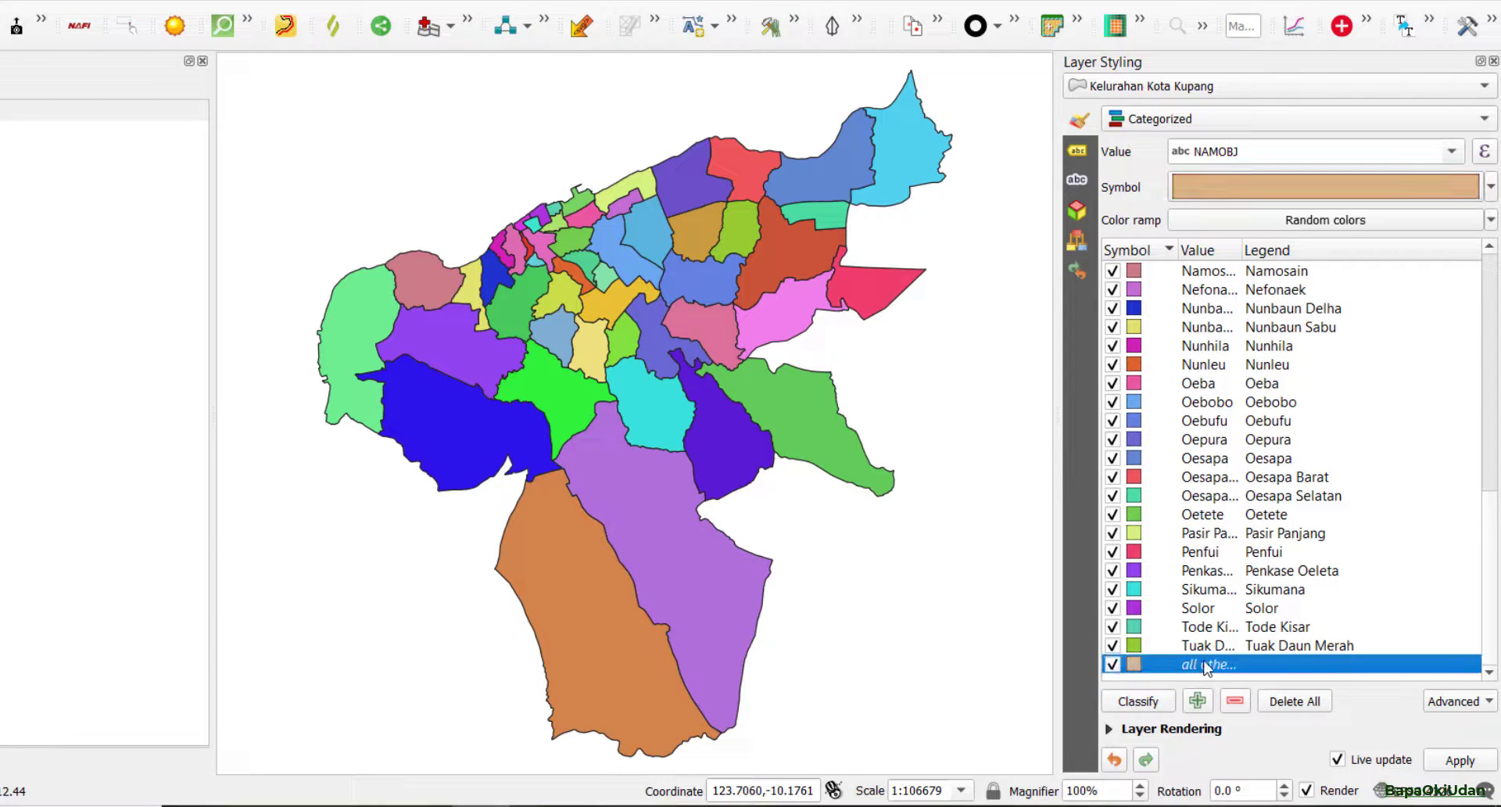
pyautogui.click(1235, 701)
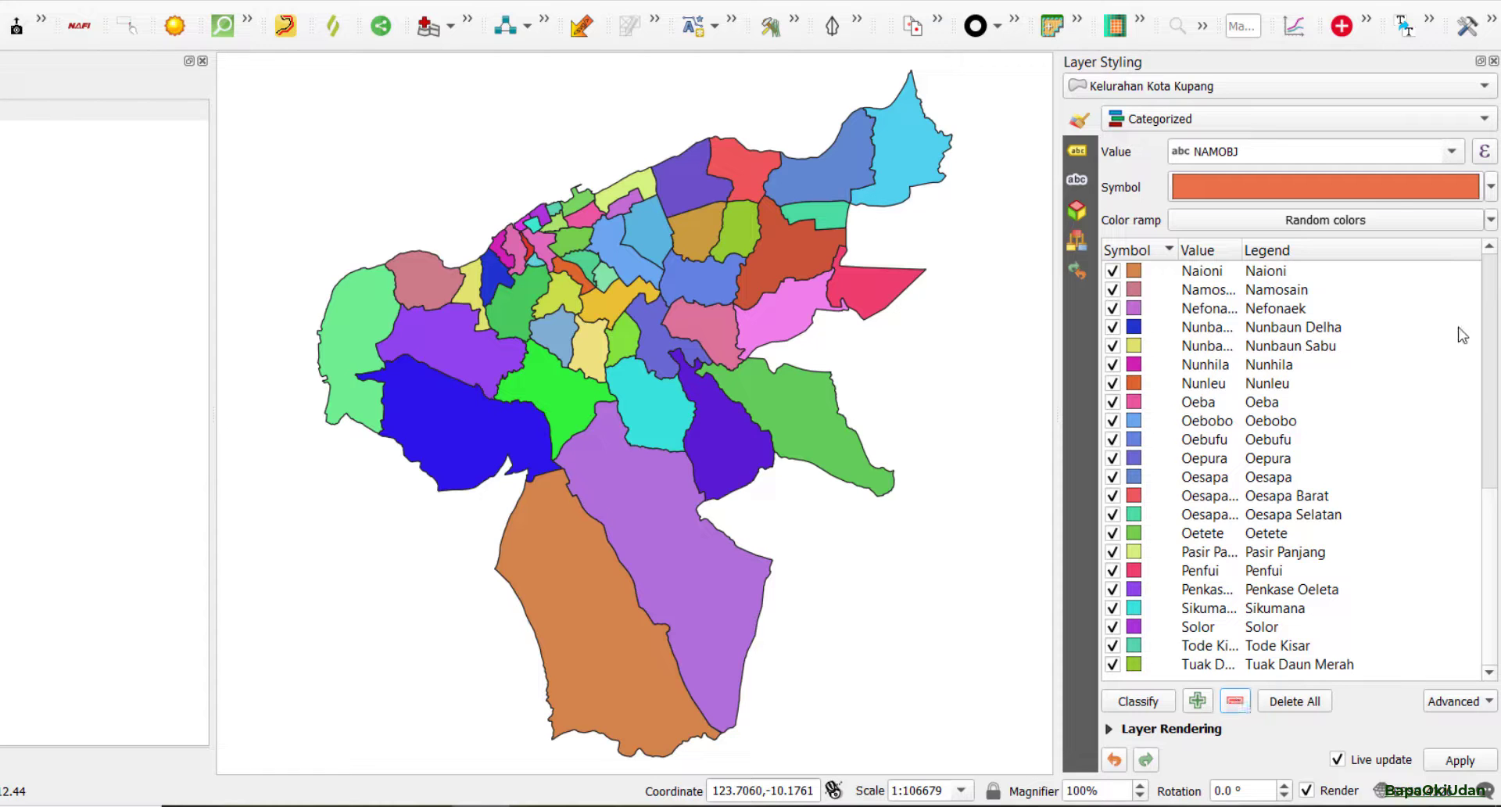
# - Change the Airmata category's fill color to the recent yellow and return to the category list
pyautogui.moveTo(1488, 516); pyautogui.dragTo(1488, 282)
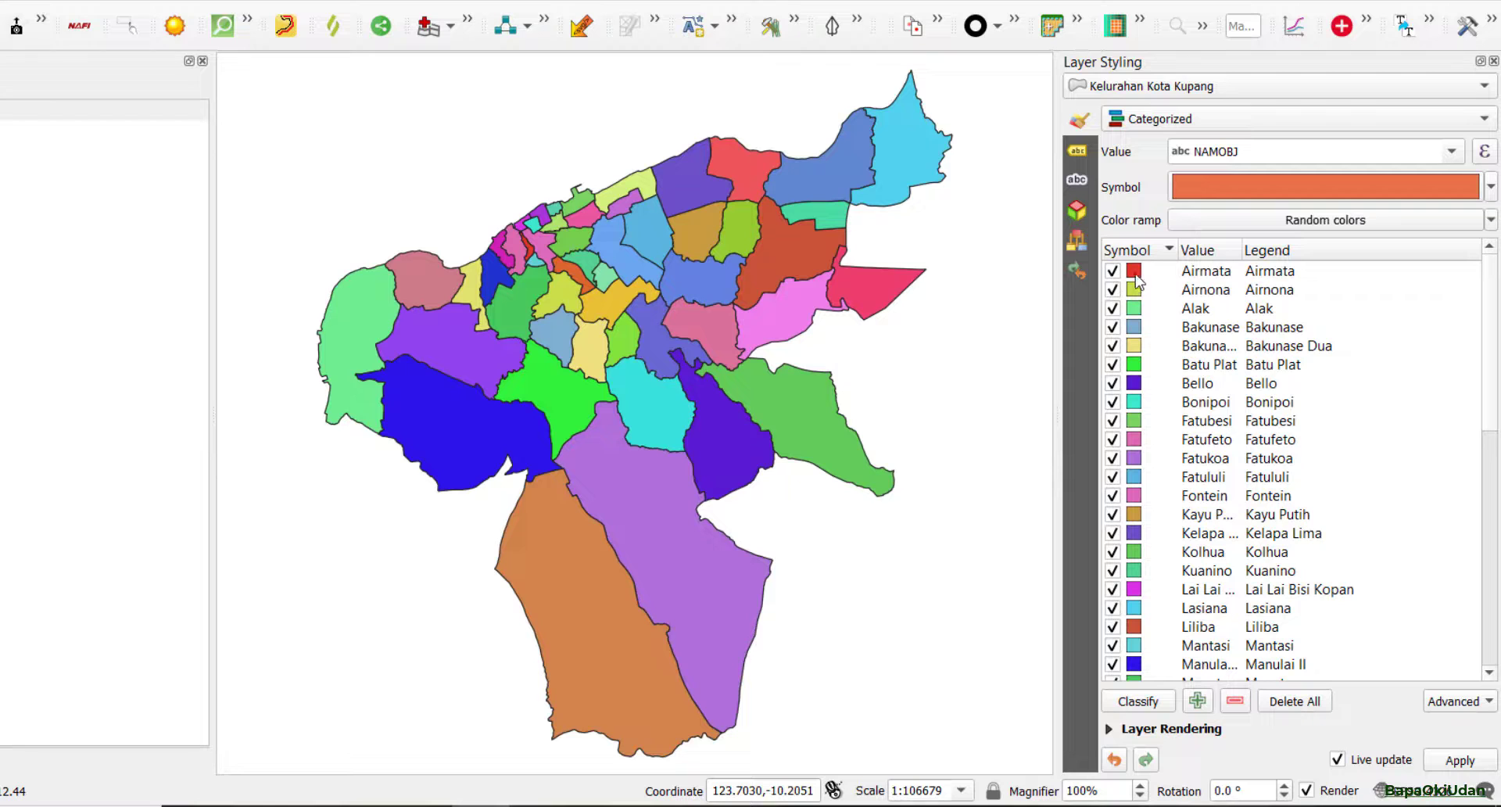
pyautogui.doubleClick(1136, 275)
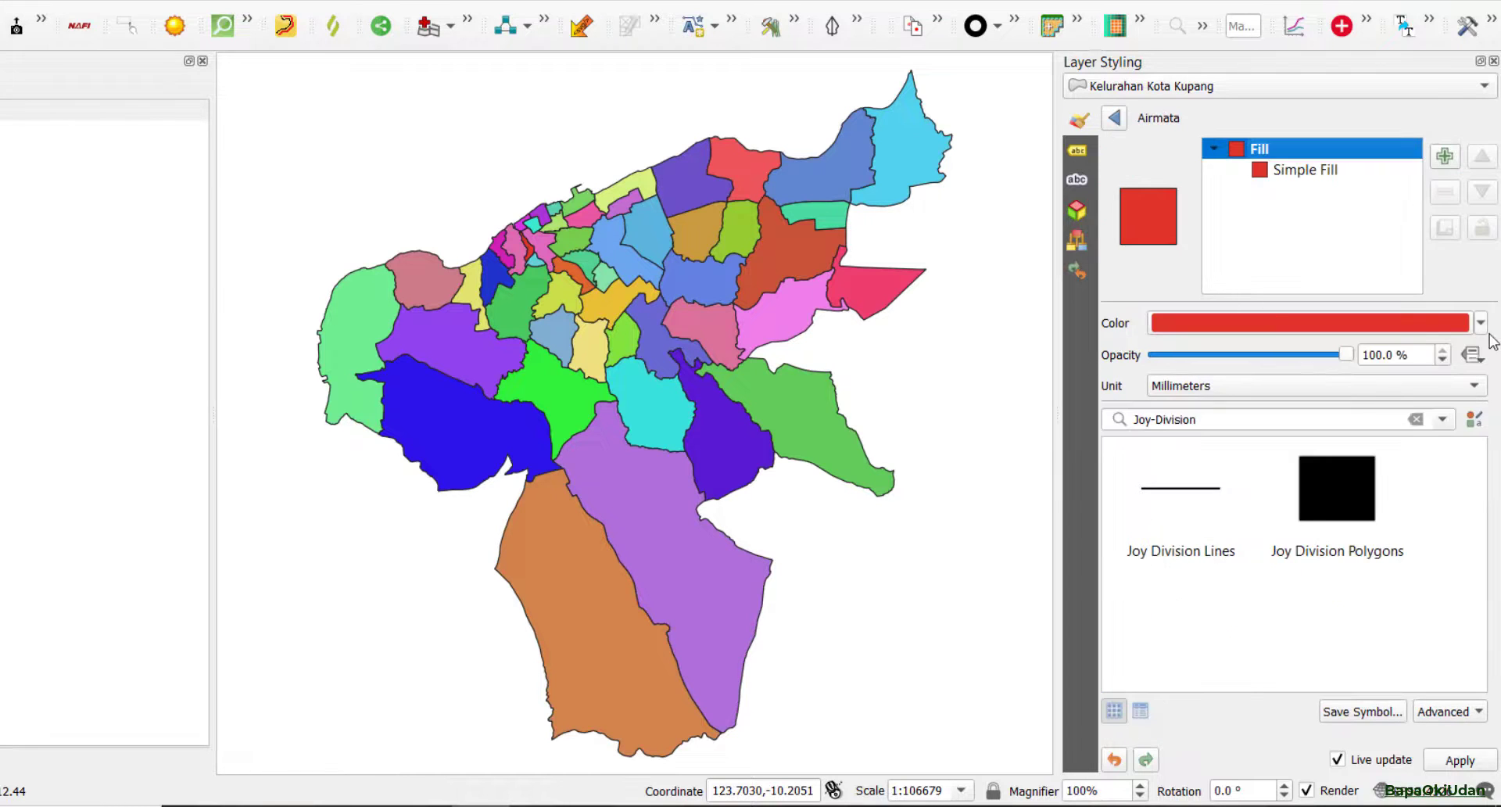
pyautogui.click(1481, 323)
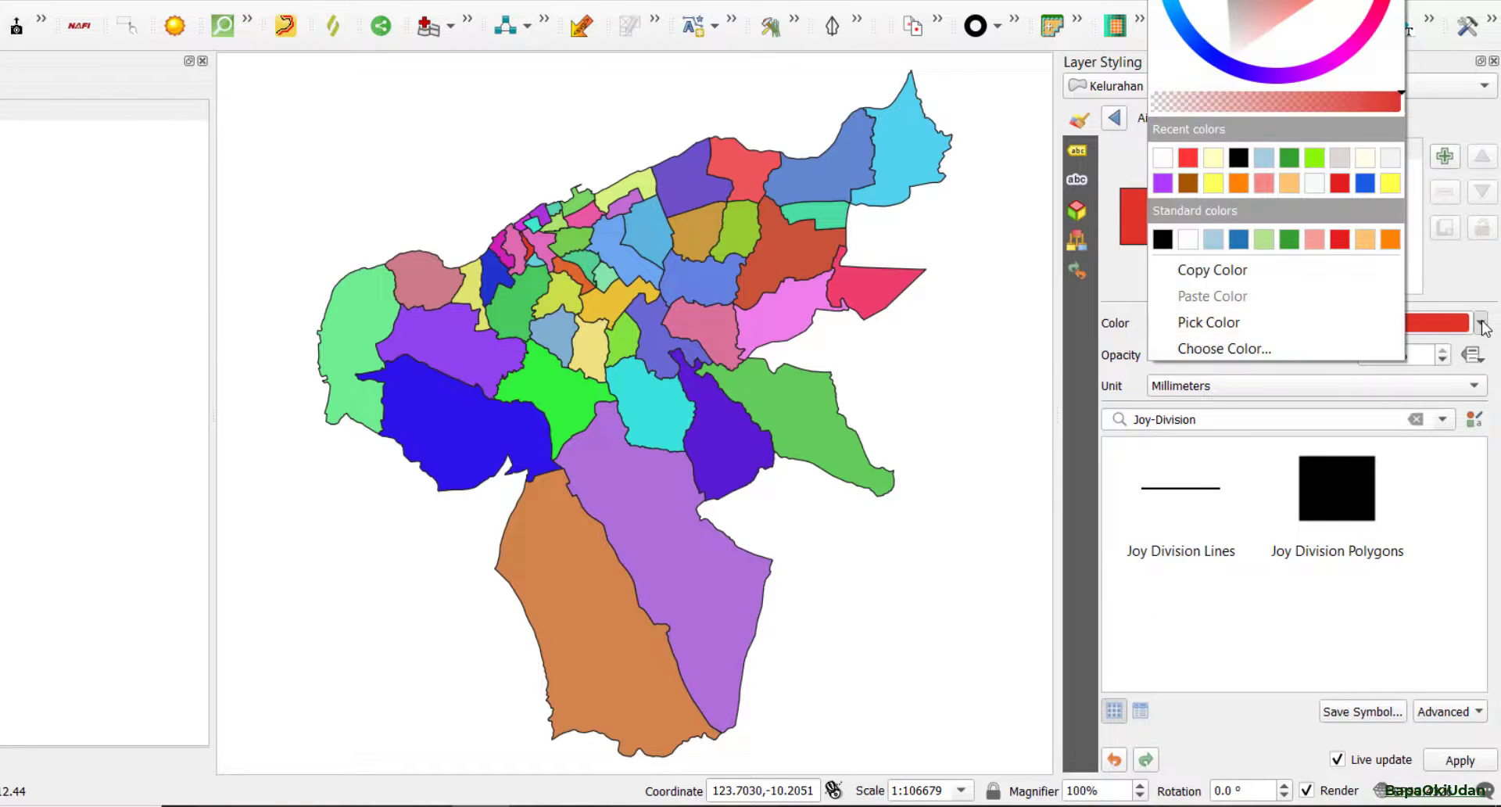
pyautogui.click(1213, 183)
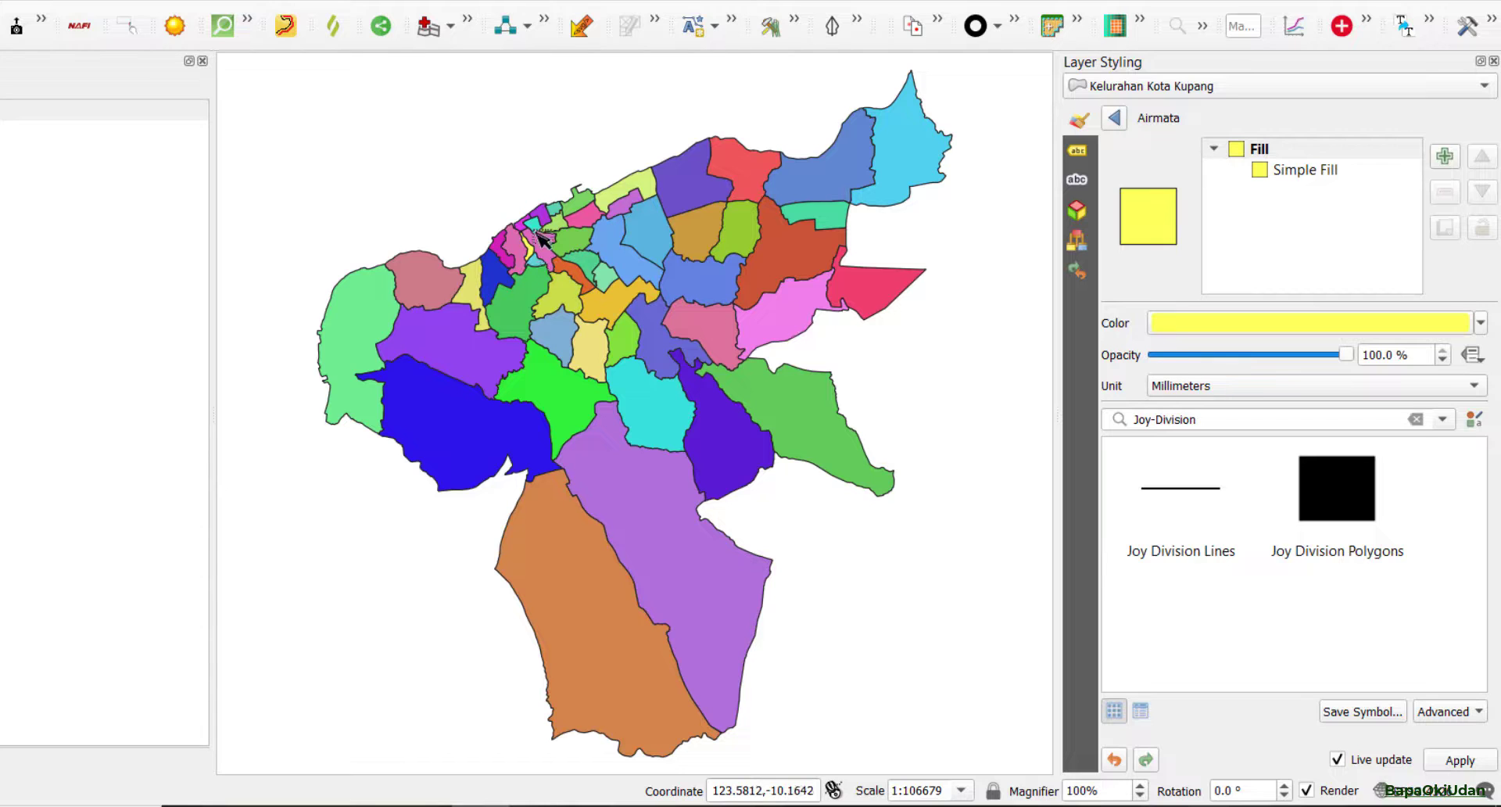
pyautogui.click(1115, 117)
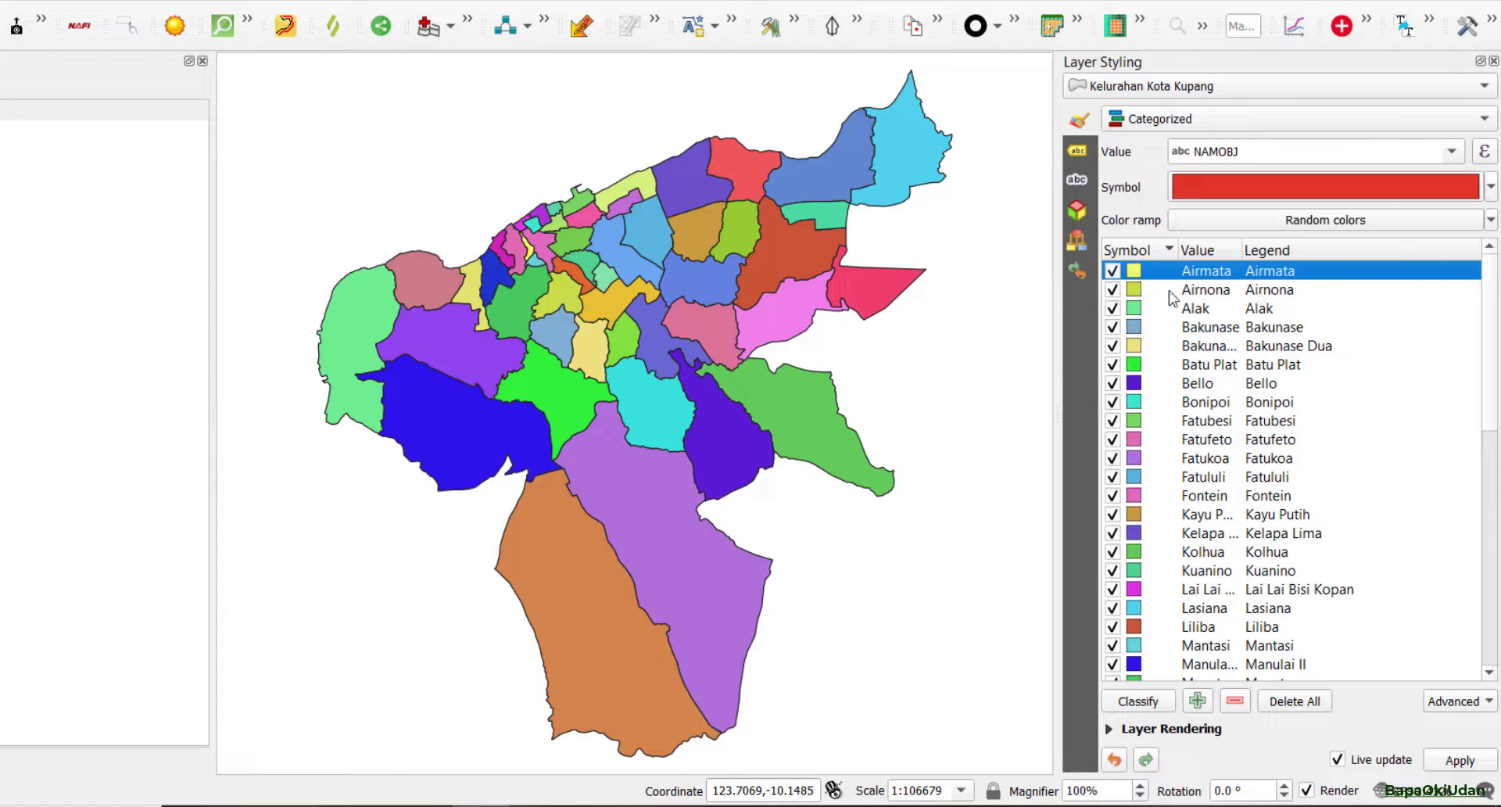
# - Change the Bello category's fill color to the recent red and return to the category list
pyautogui.doubleClick(1134, 383)
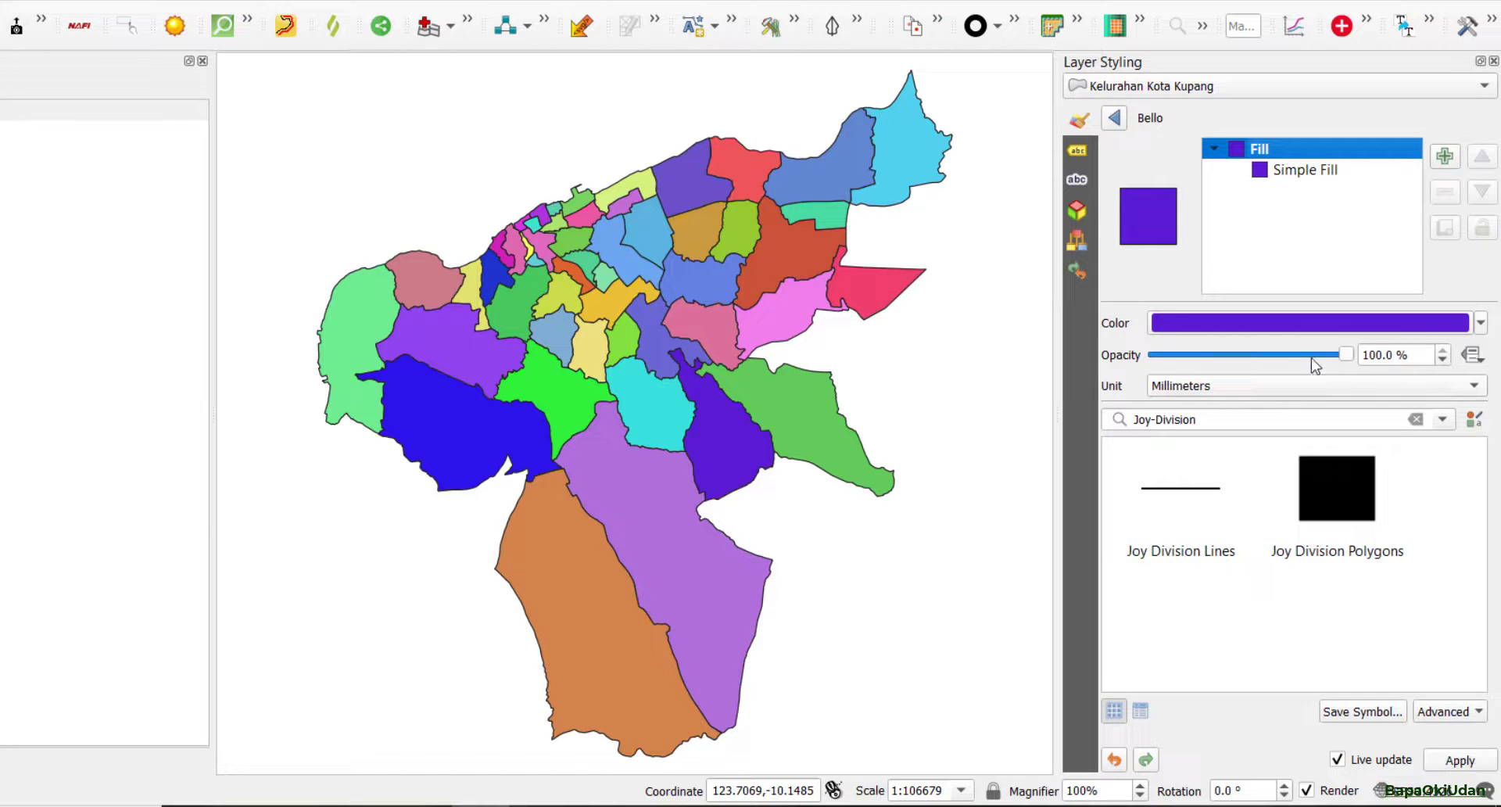
pyautogui.click(1480, 323)
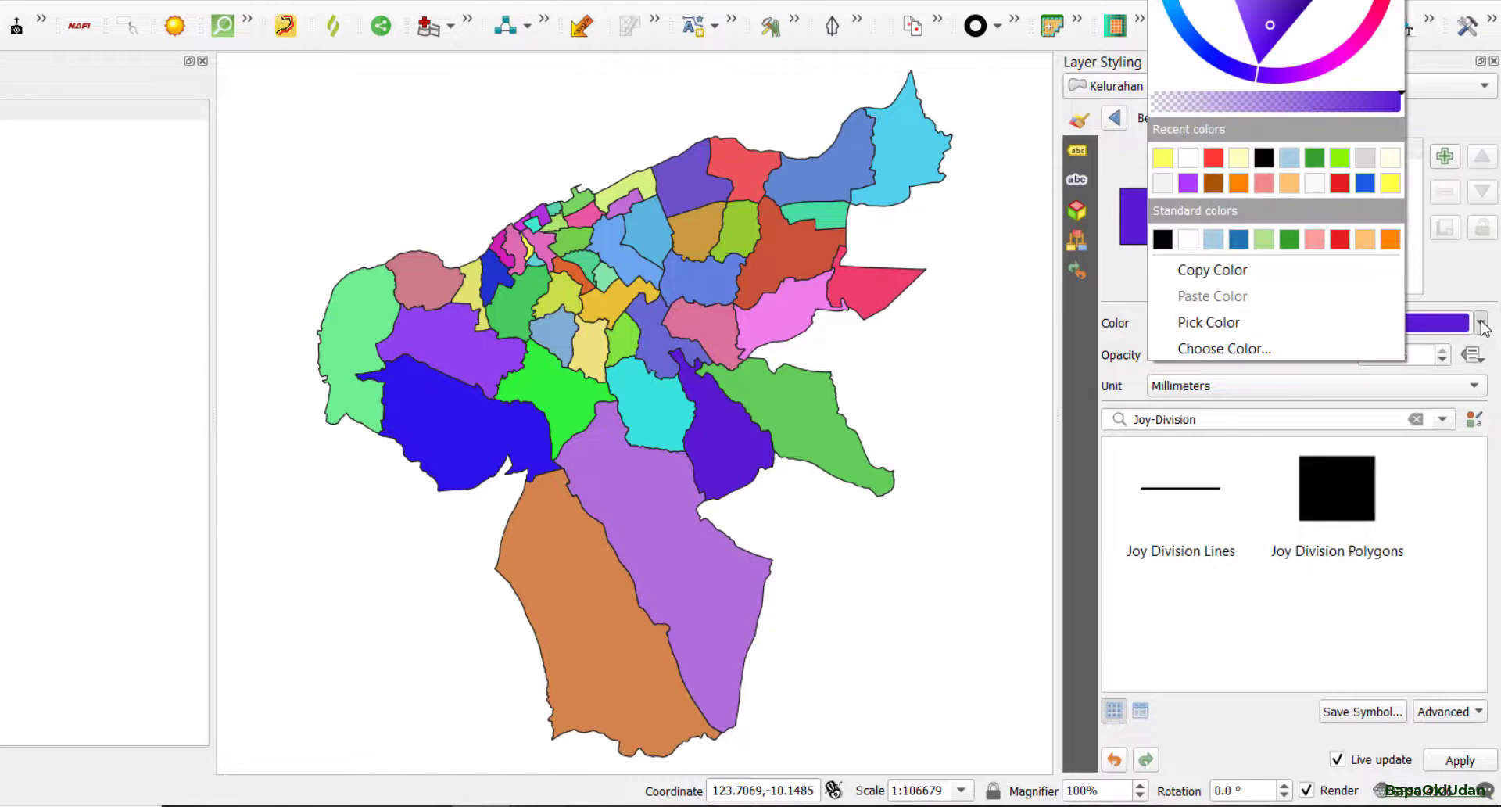
pyautogui.click(1213, 158)
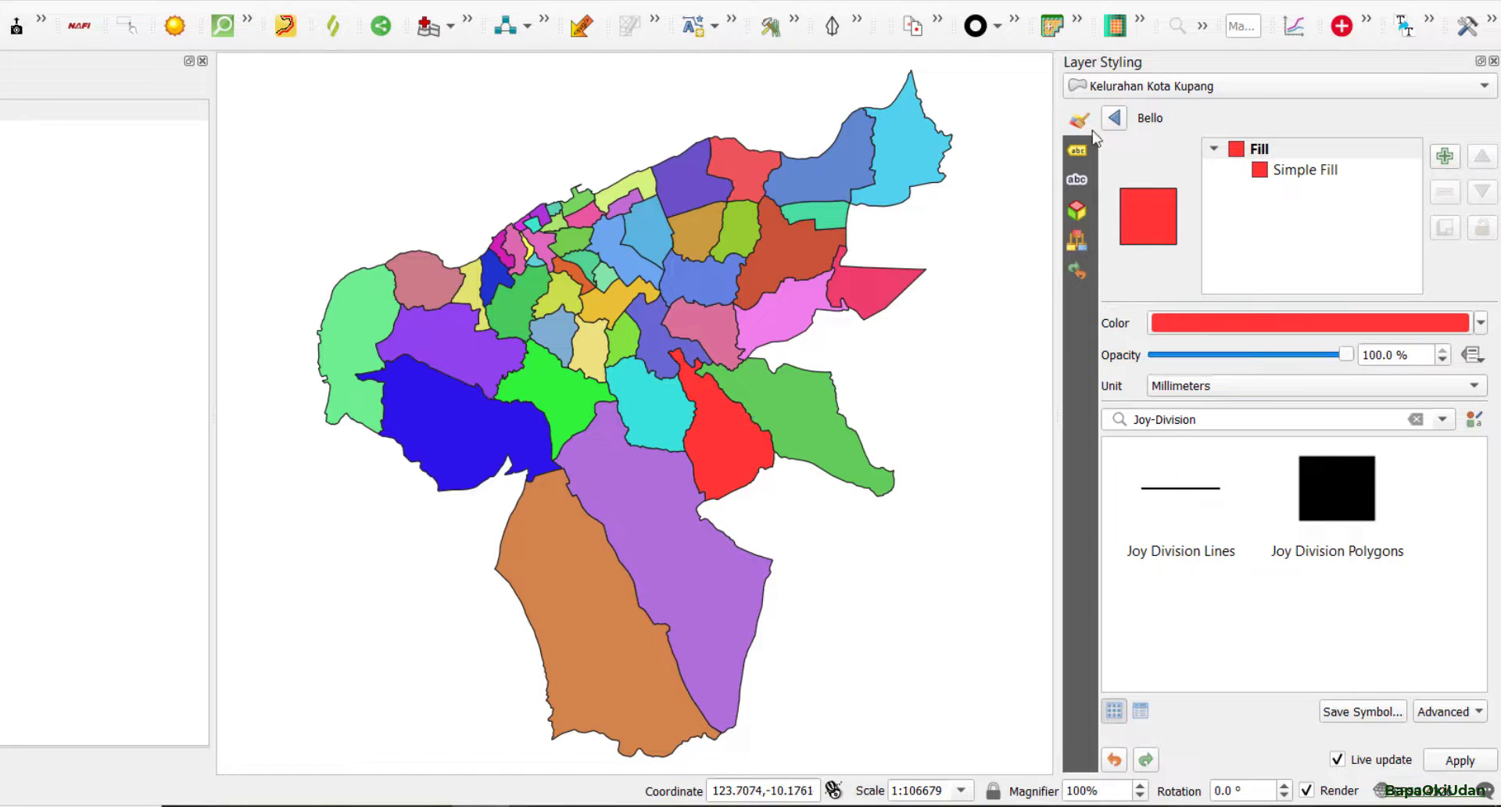
pyautogui.click(1116, 118)
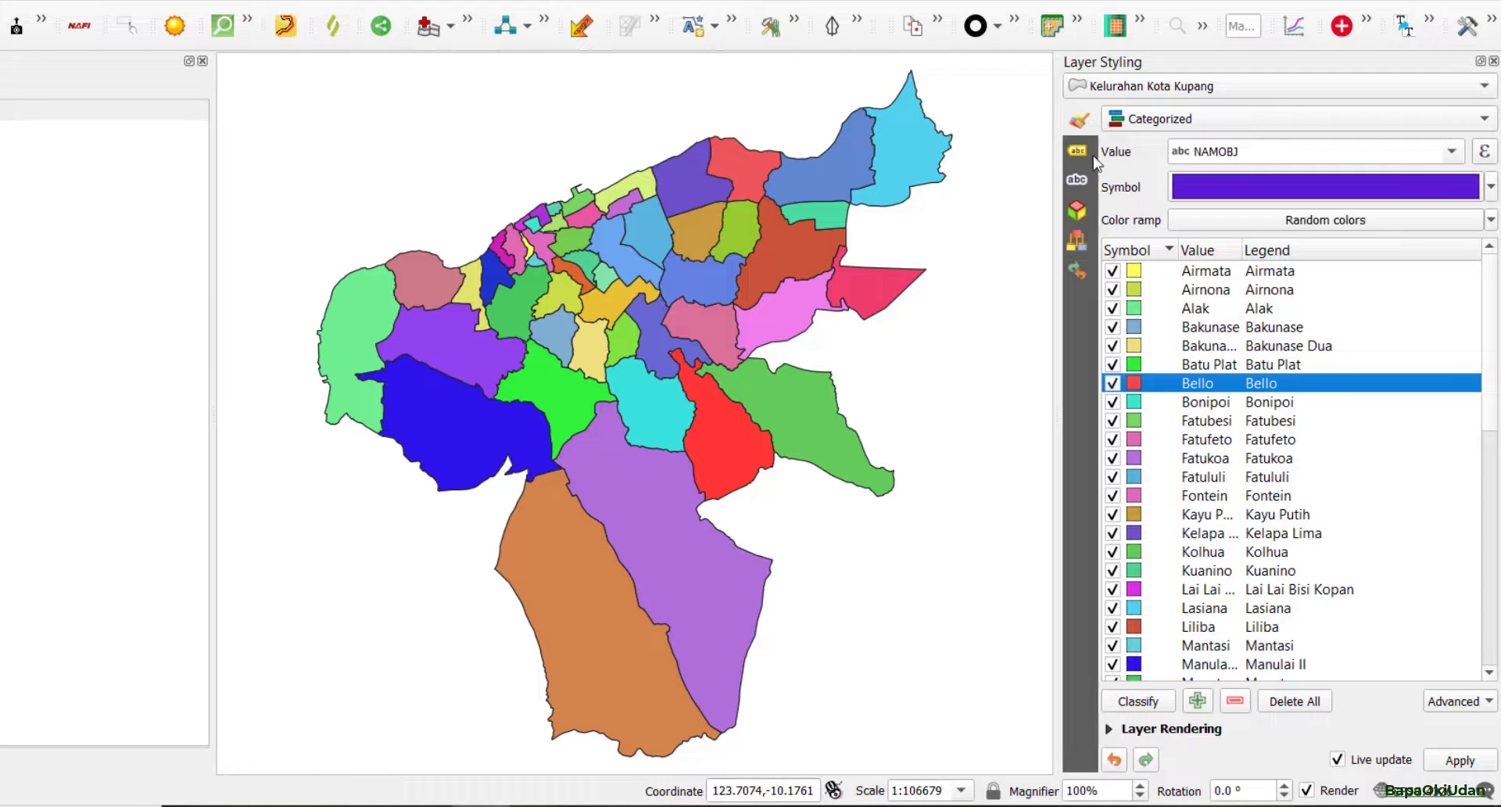
# - Enable Single Labels with the NAMOBJ field for the layer and set the label text size to 6 points
pyautogui.click(1079, 152)
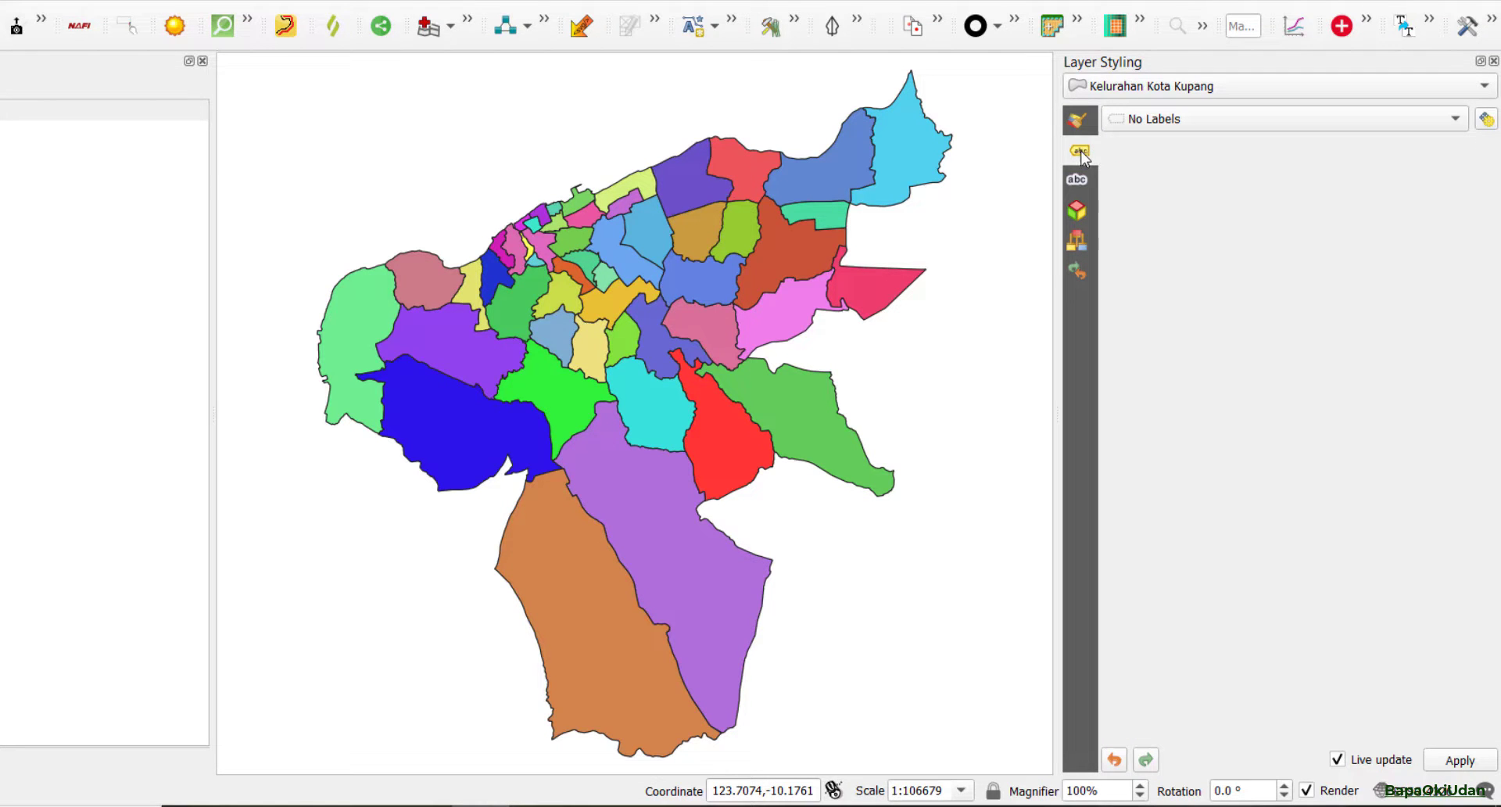
pyautogui.click(1206, 125)
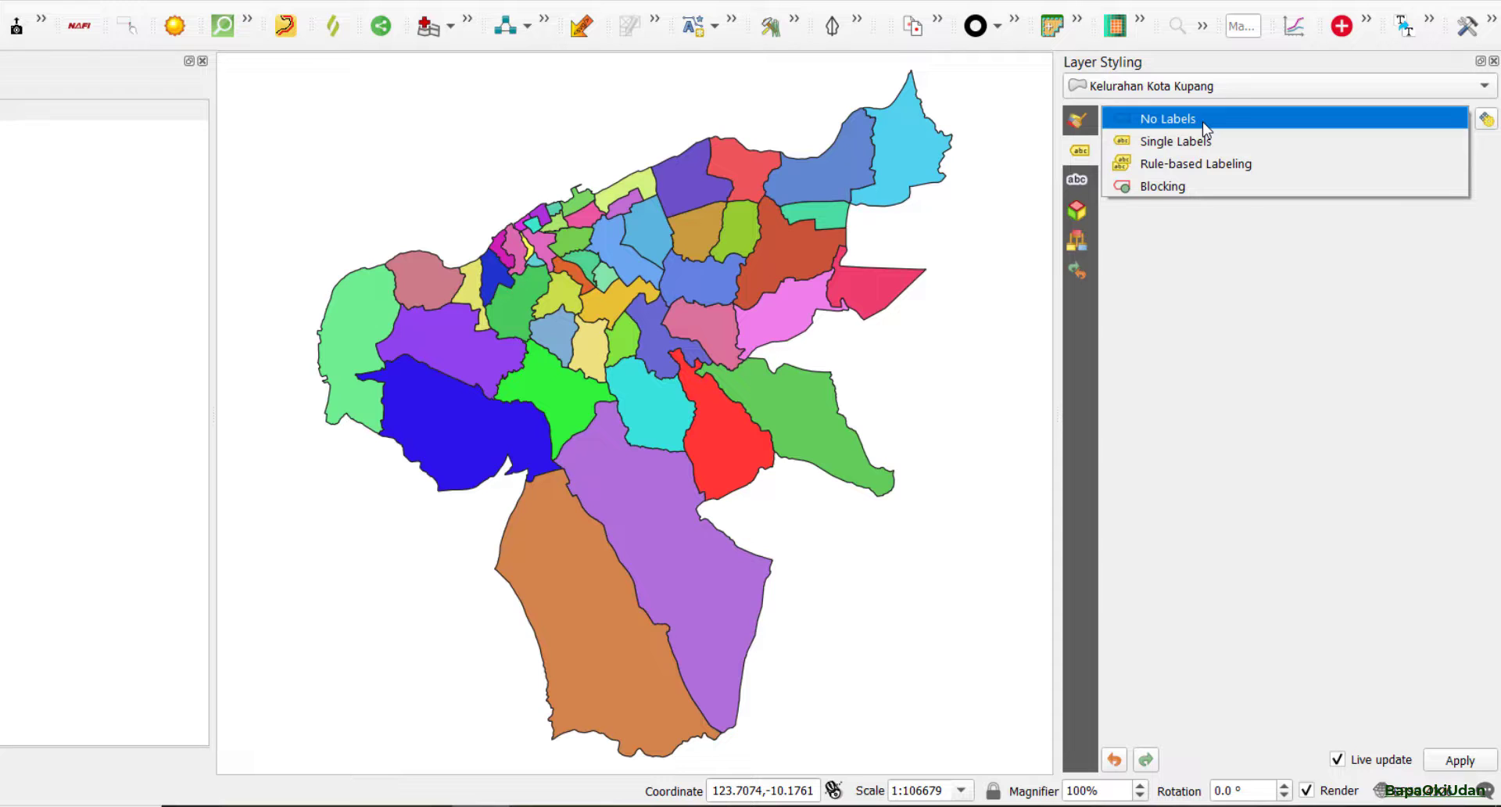
pyautogui.click(1237, 146)
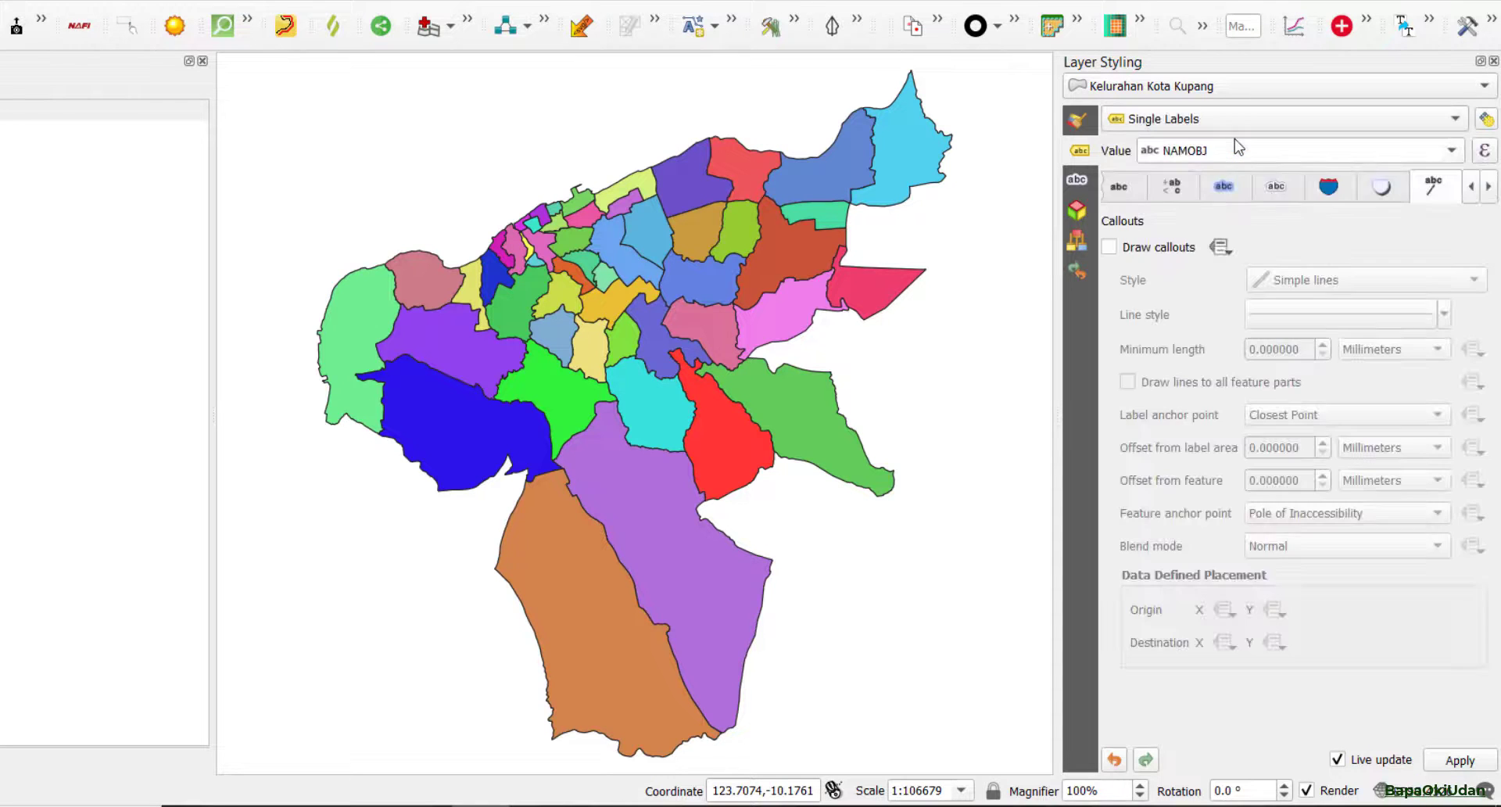
pyautogui.click(1121, 188)
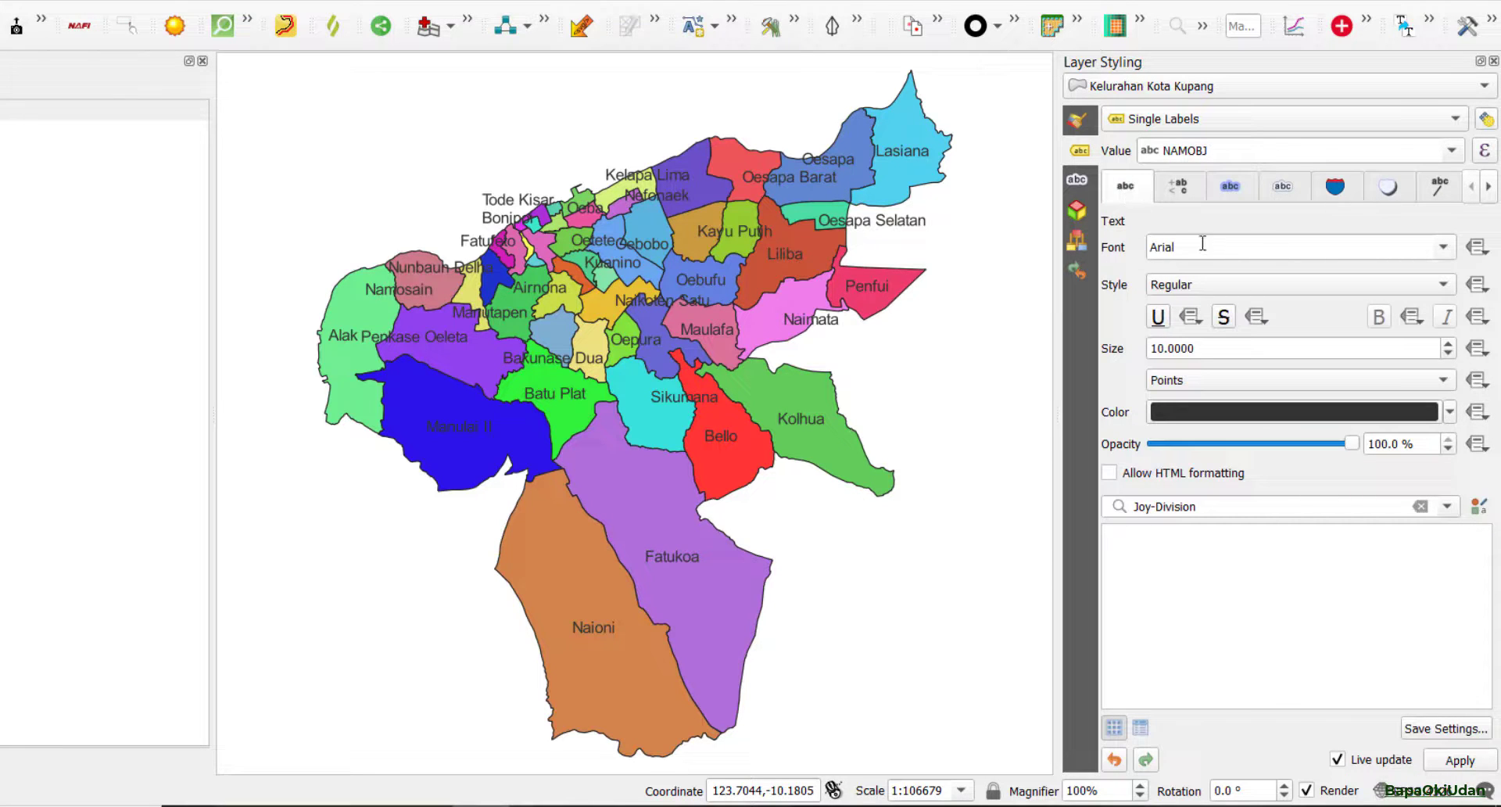
pyautogui.moveTo(1246, 348); pyautogui.dragTo(1076, 345)
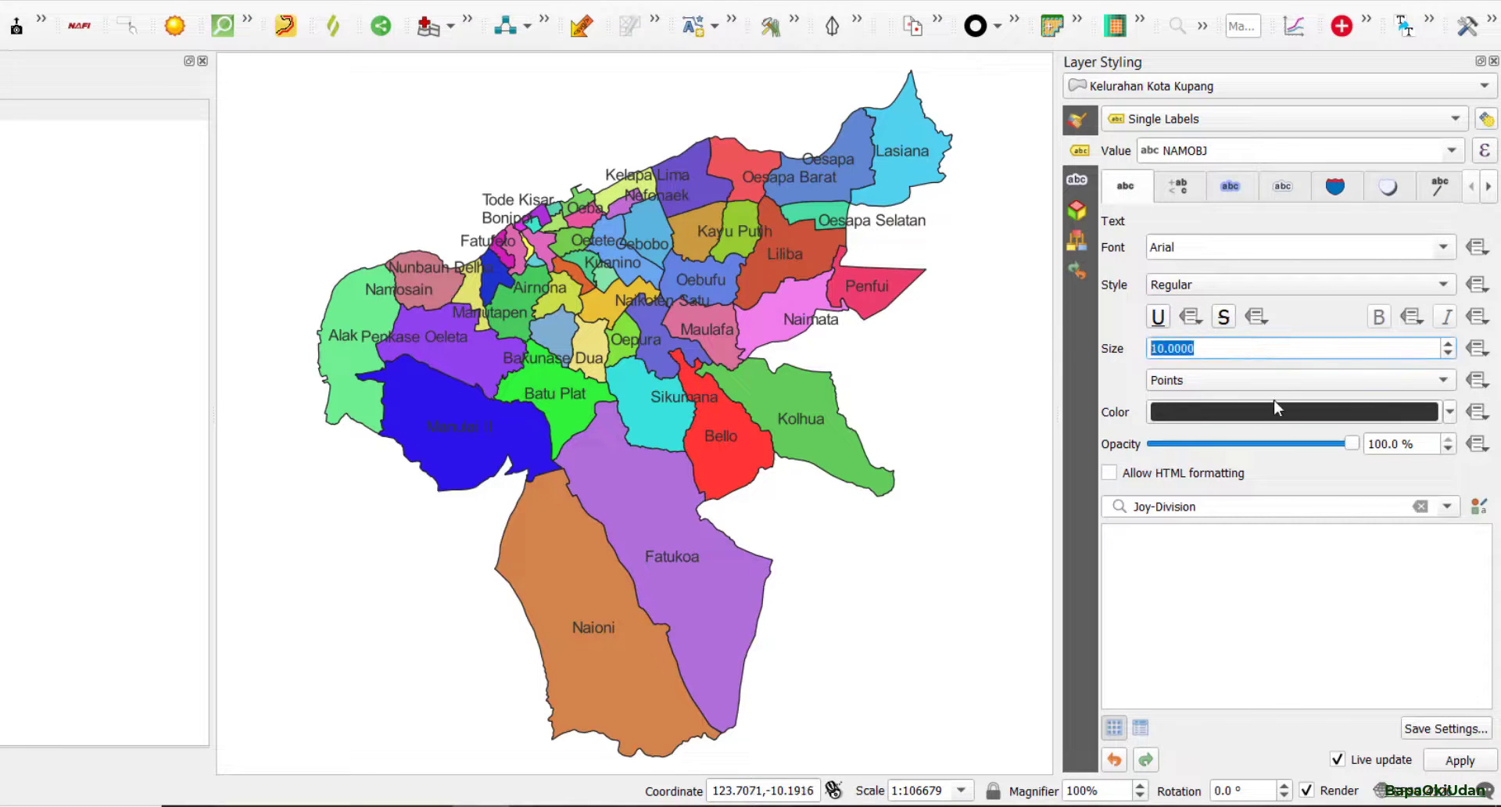
pyautogui.write('6')
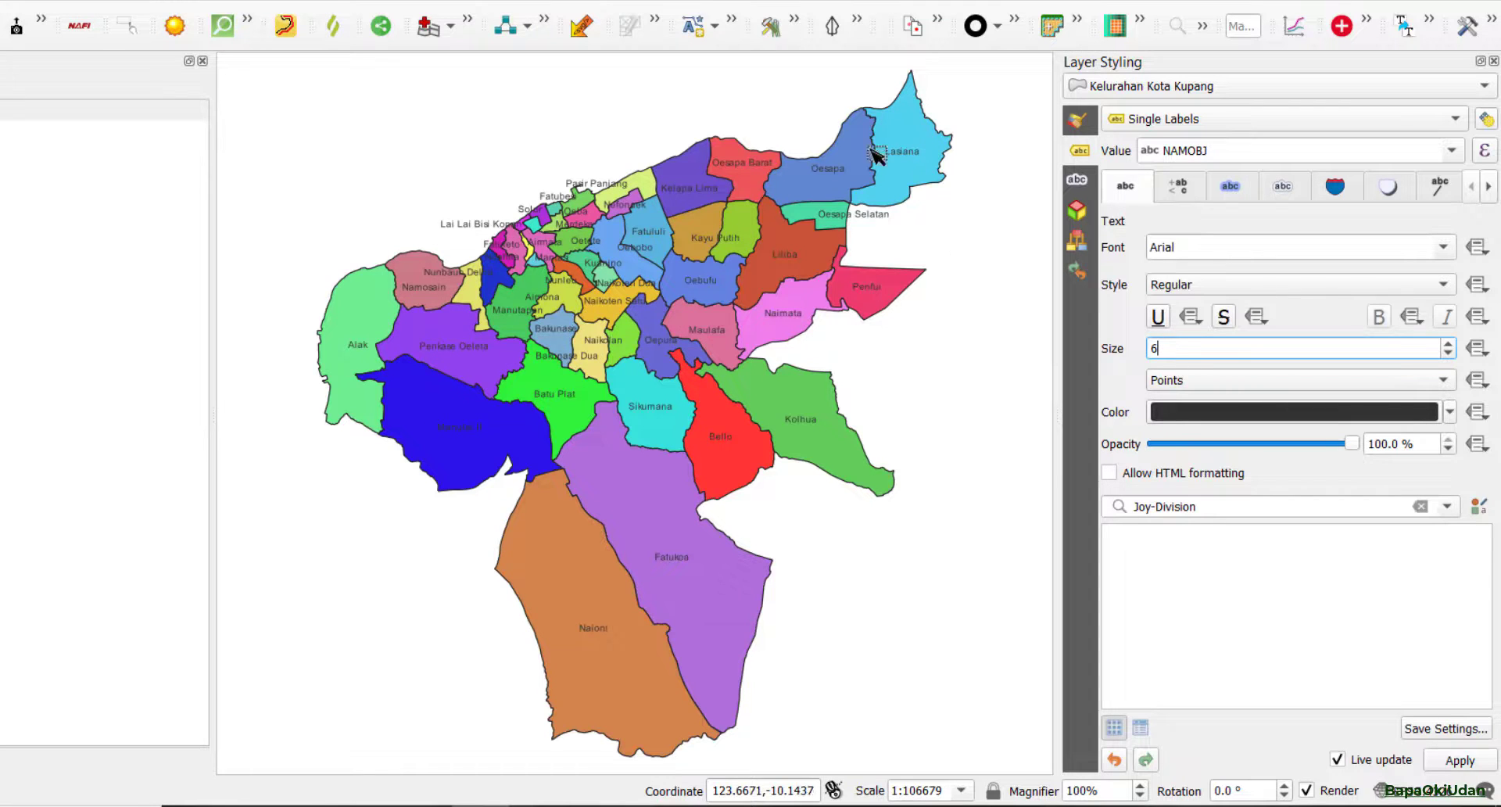
# - Draw a text buffer around the labels and set its opacity to 65%
pyautogui.click(1232, 187)
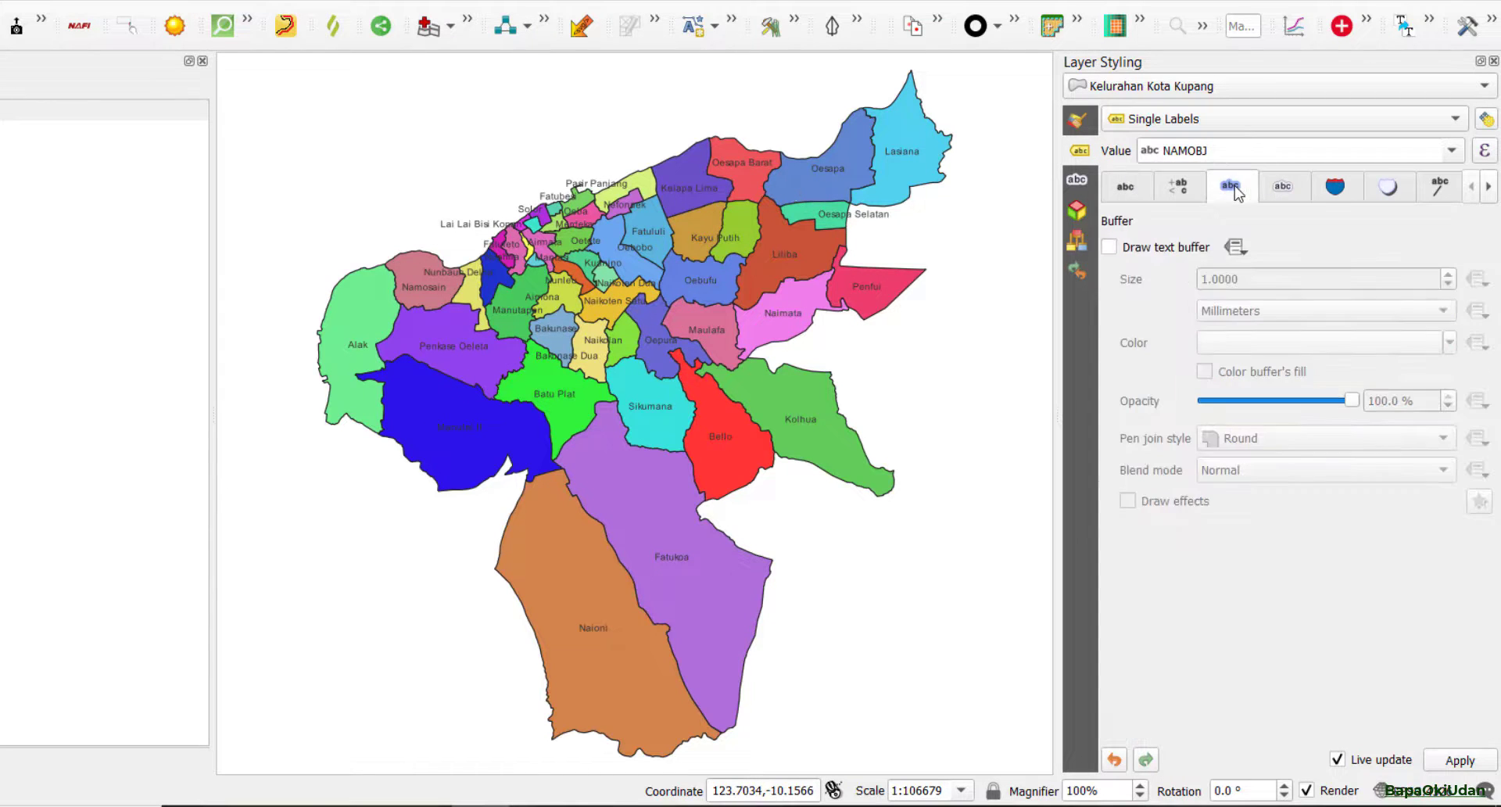
pyautogui.click(1148, 248)
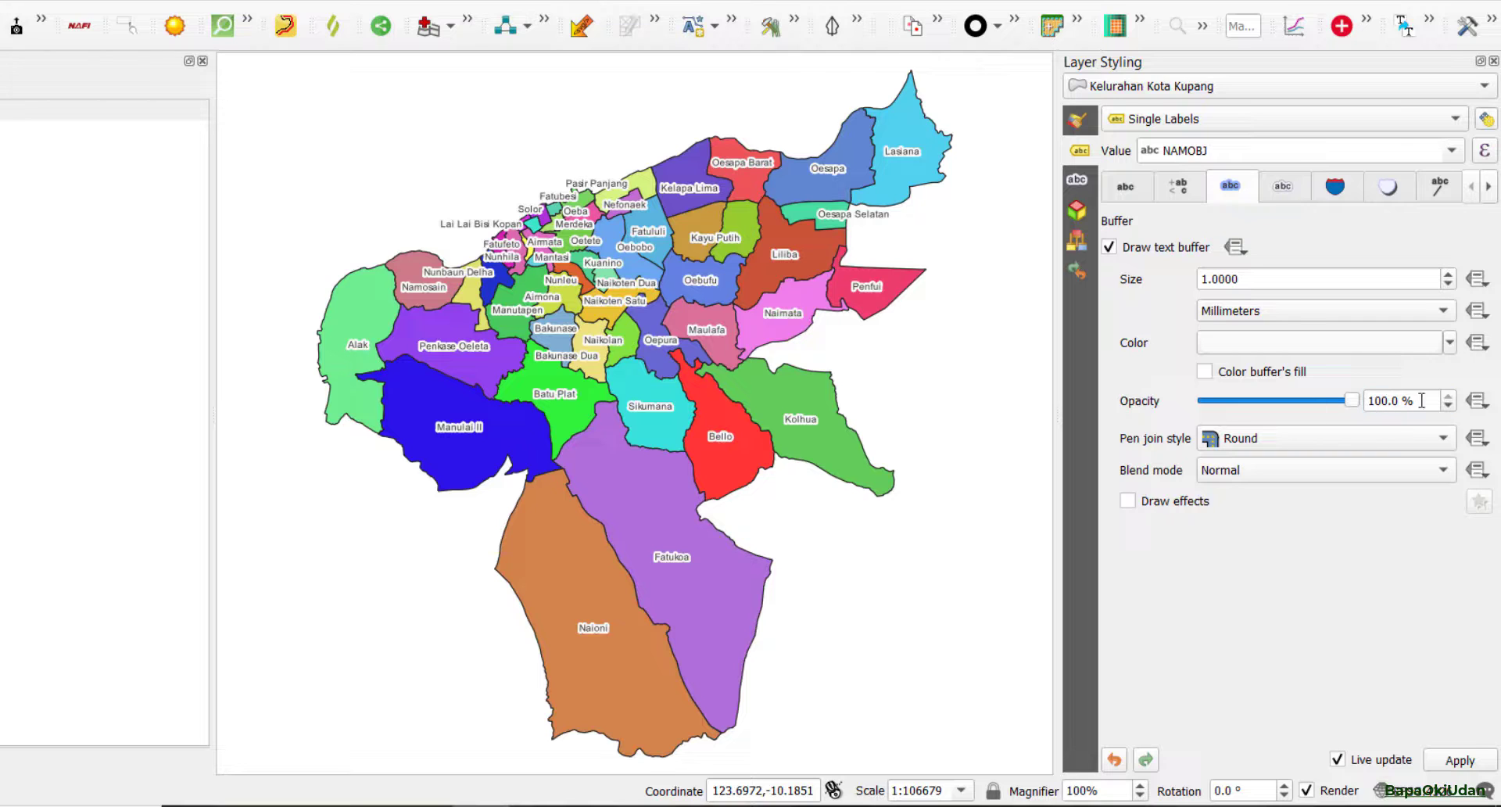
pyautogui.moveTo(1422, 401); pyautogui.dragTo(1307, 383)
pyautogui.write('65')
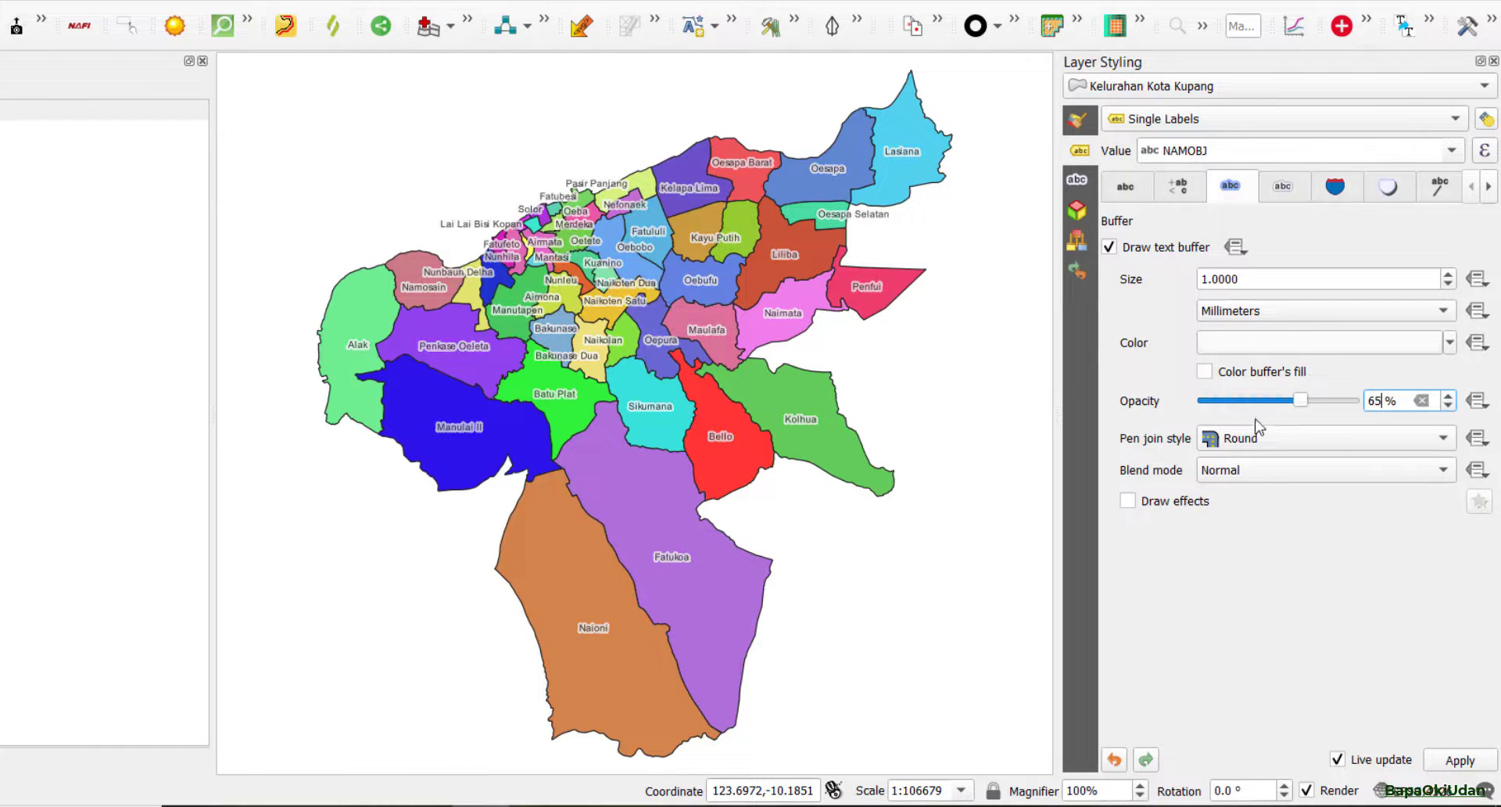
# - Turn on callouts for the labels and set their style to Curved lines
pyautogui.click(1438, 192)
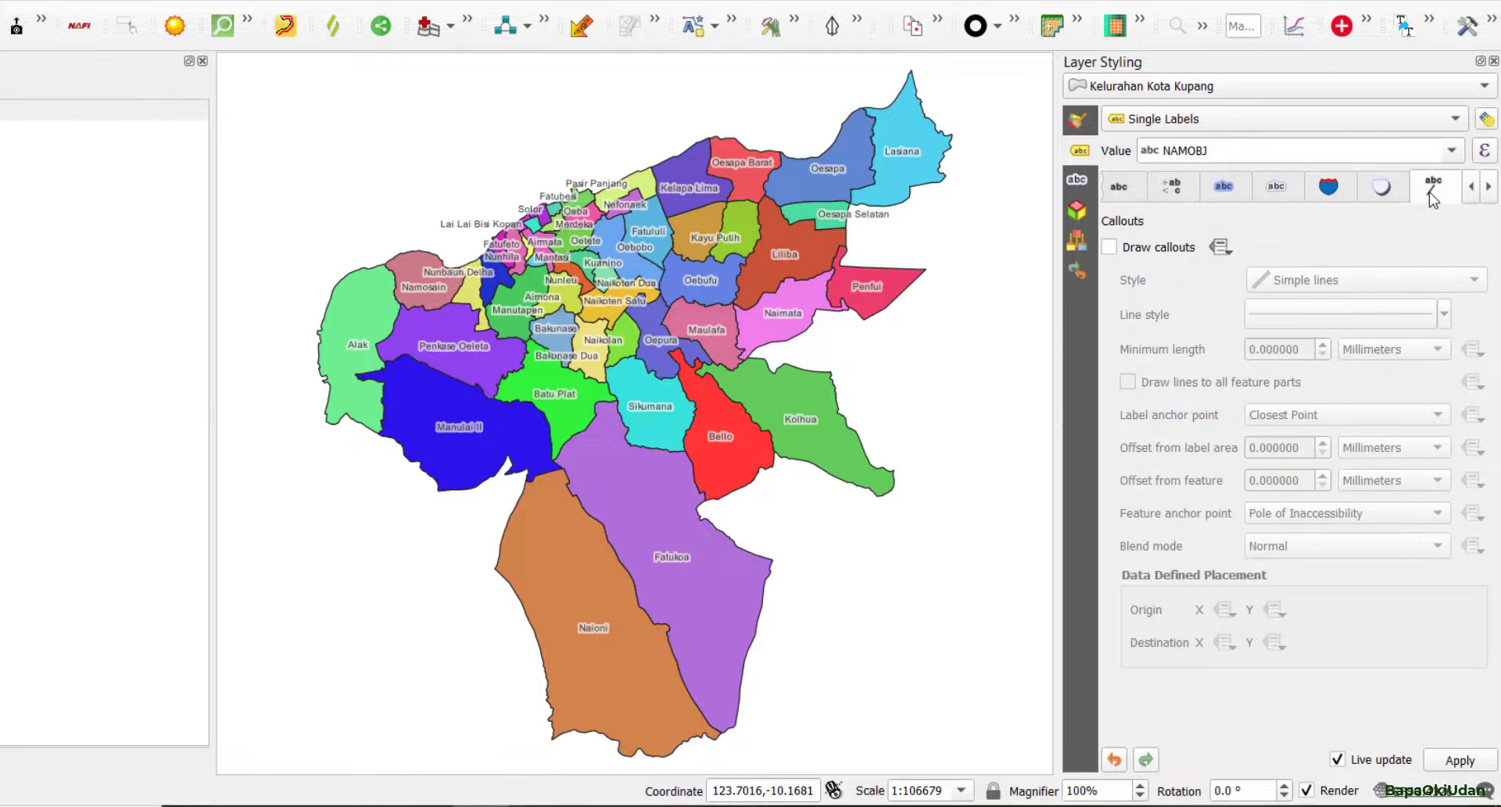
pyautogui.click(1109, 249)
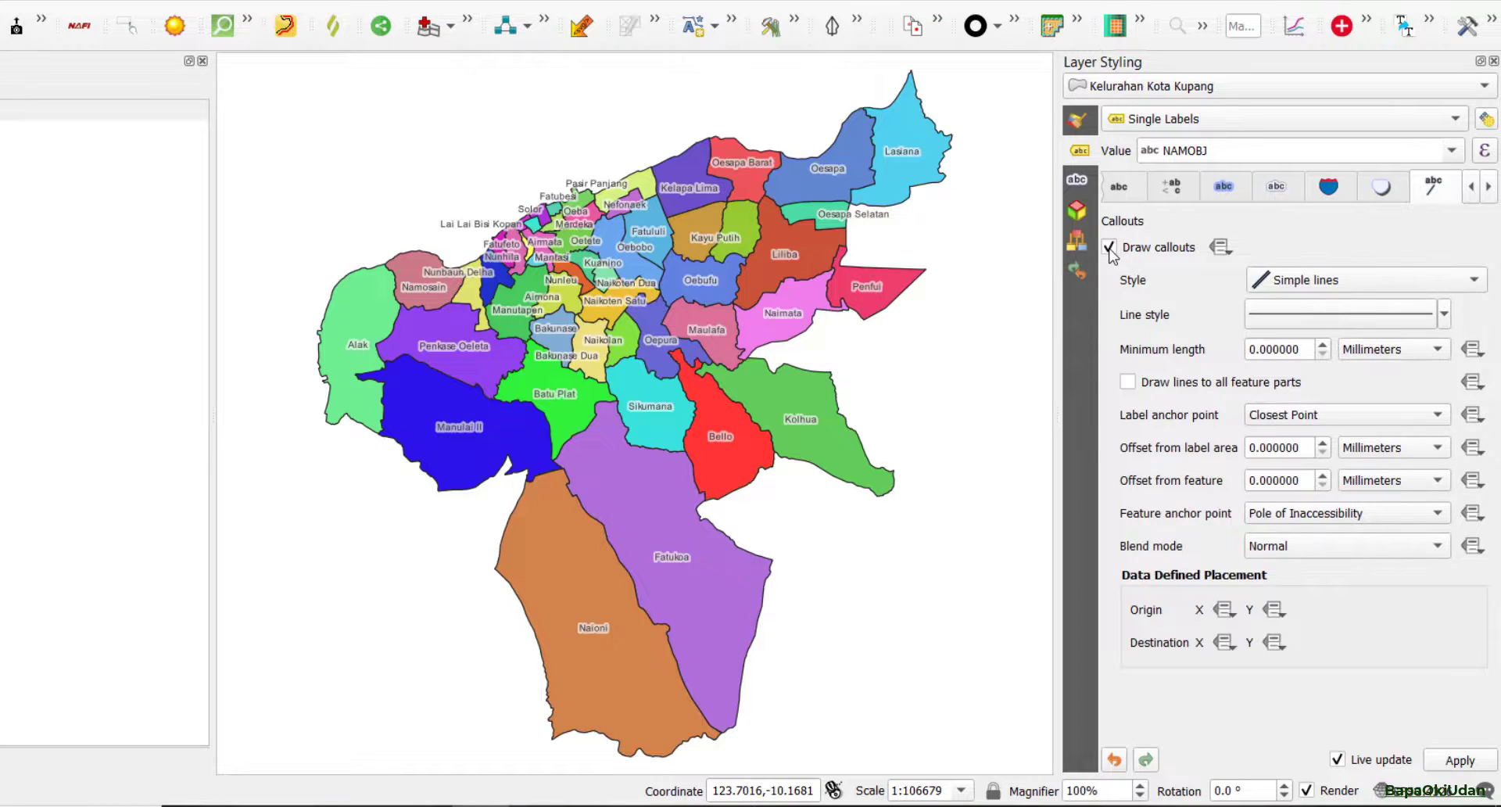
pyautogui.click(1312, 283)
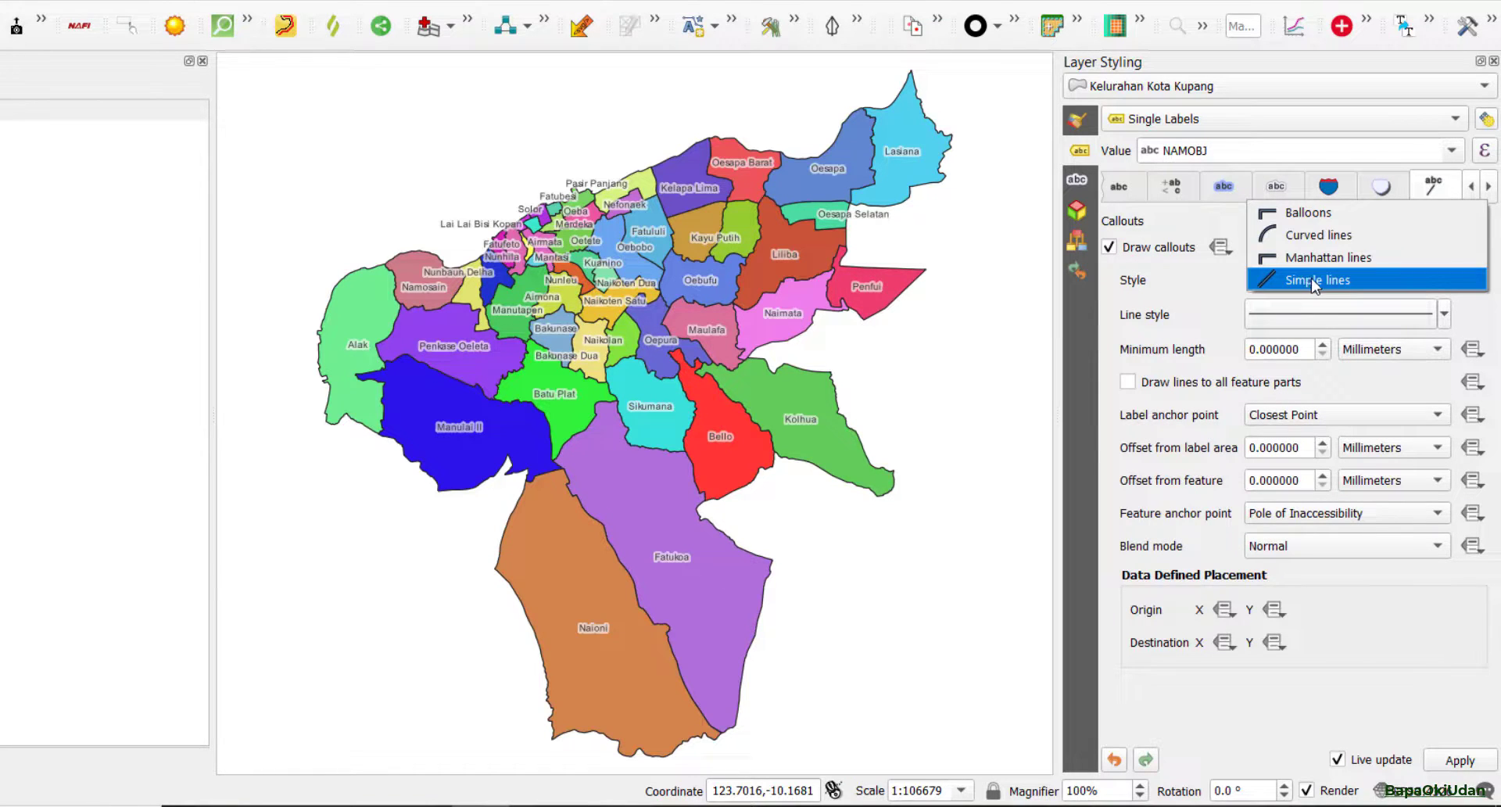
pyautogui.click(1365, 240)
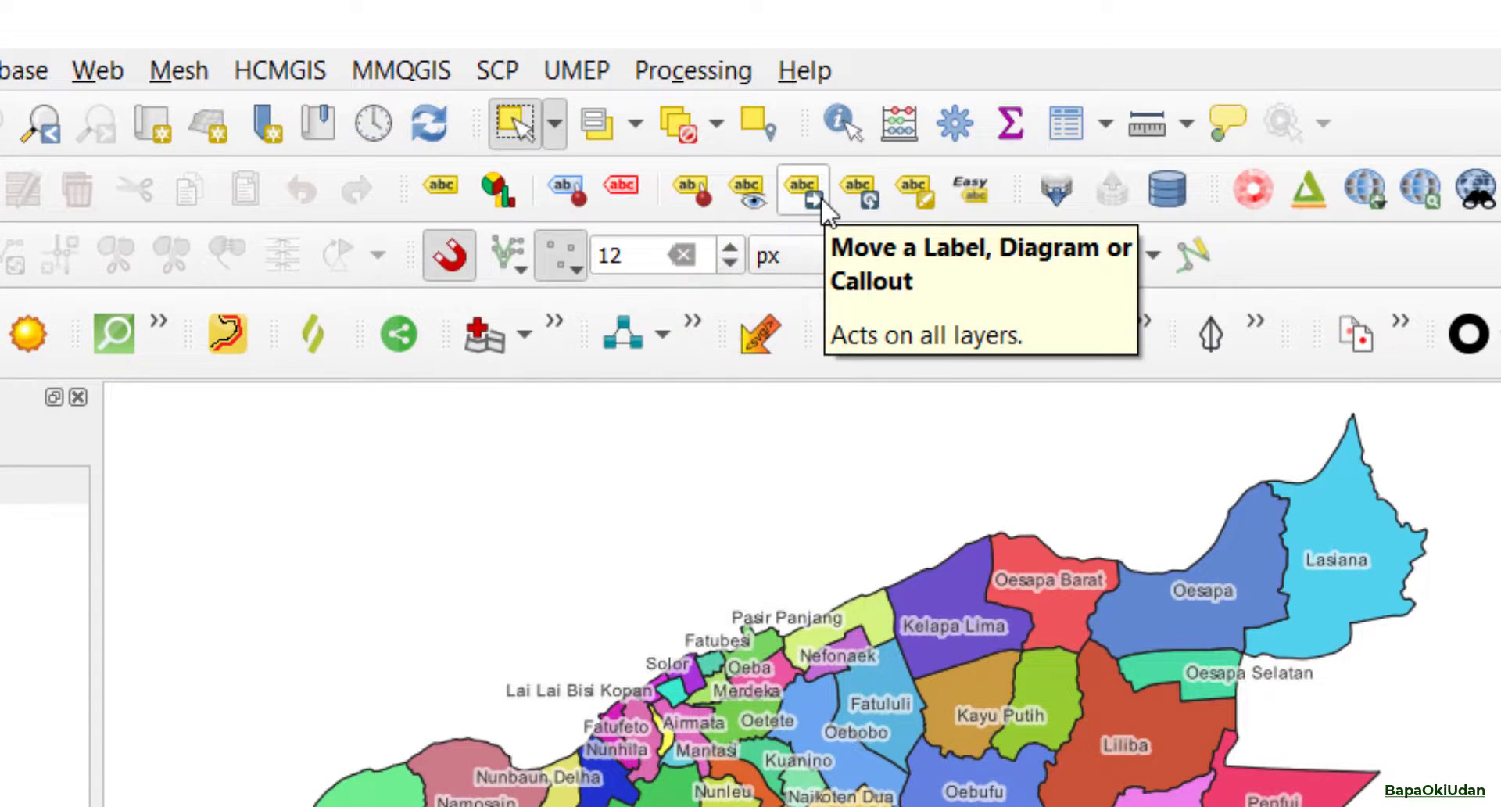
# - Move the Oesapa label outside its polygon with the Move Label tool, accepting NAMOBJ as the auxiliary storage primary key
pyautogui.click(821, 197)
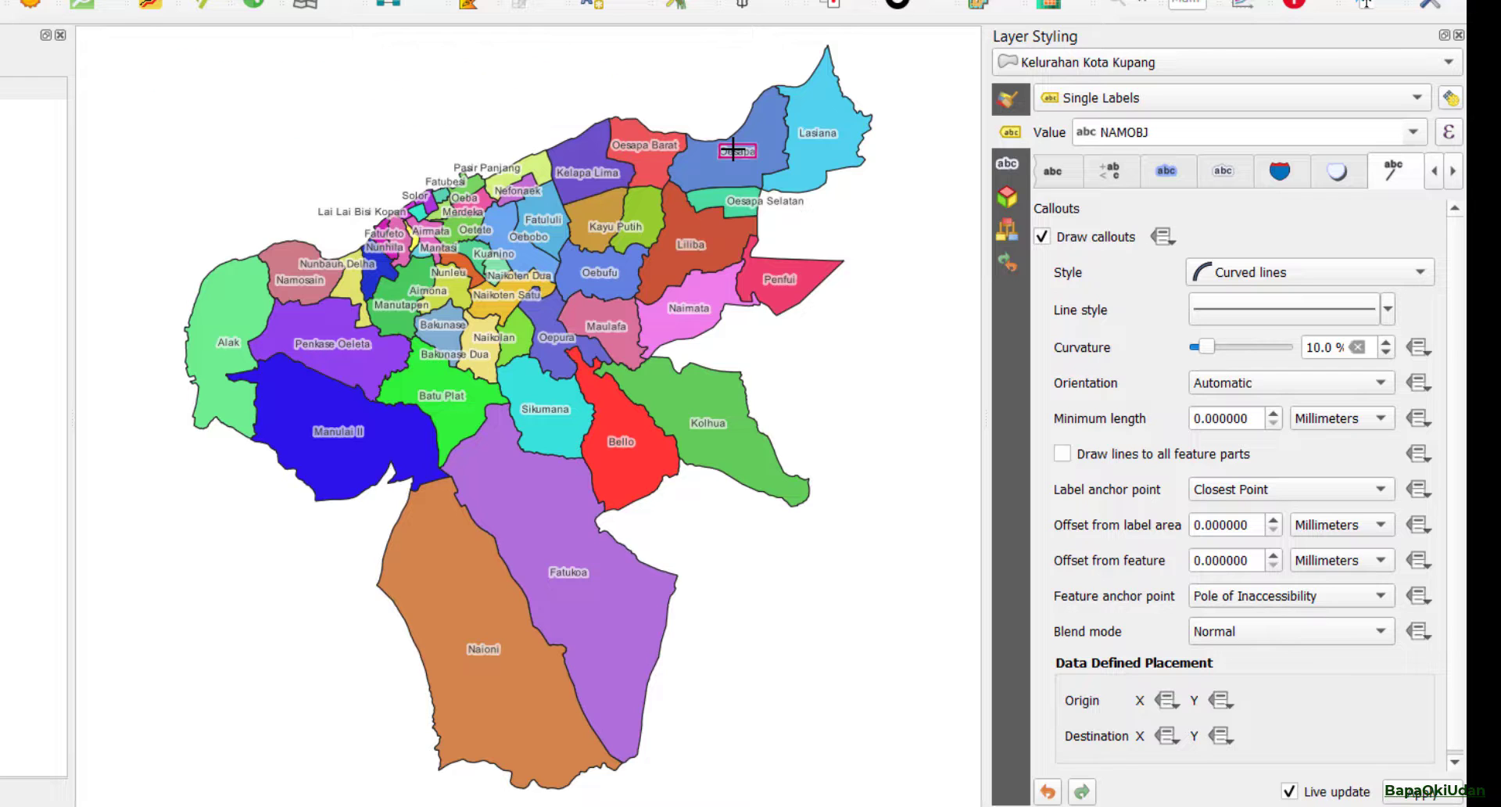
pyautogui.click(734, 150)
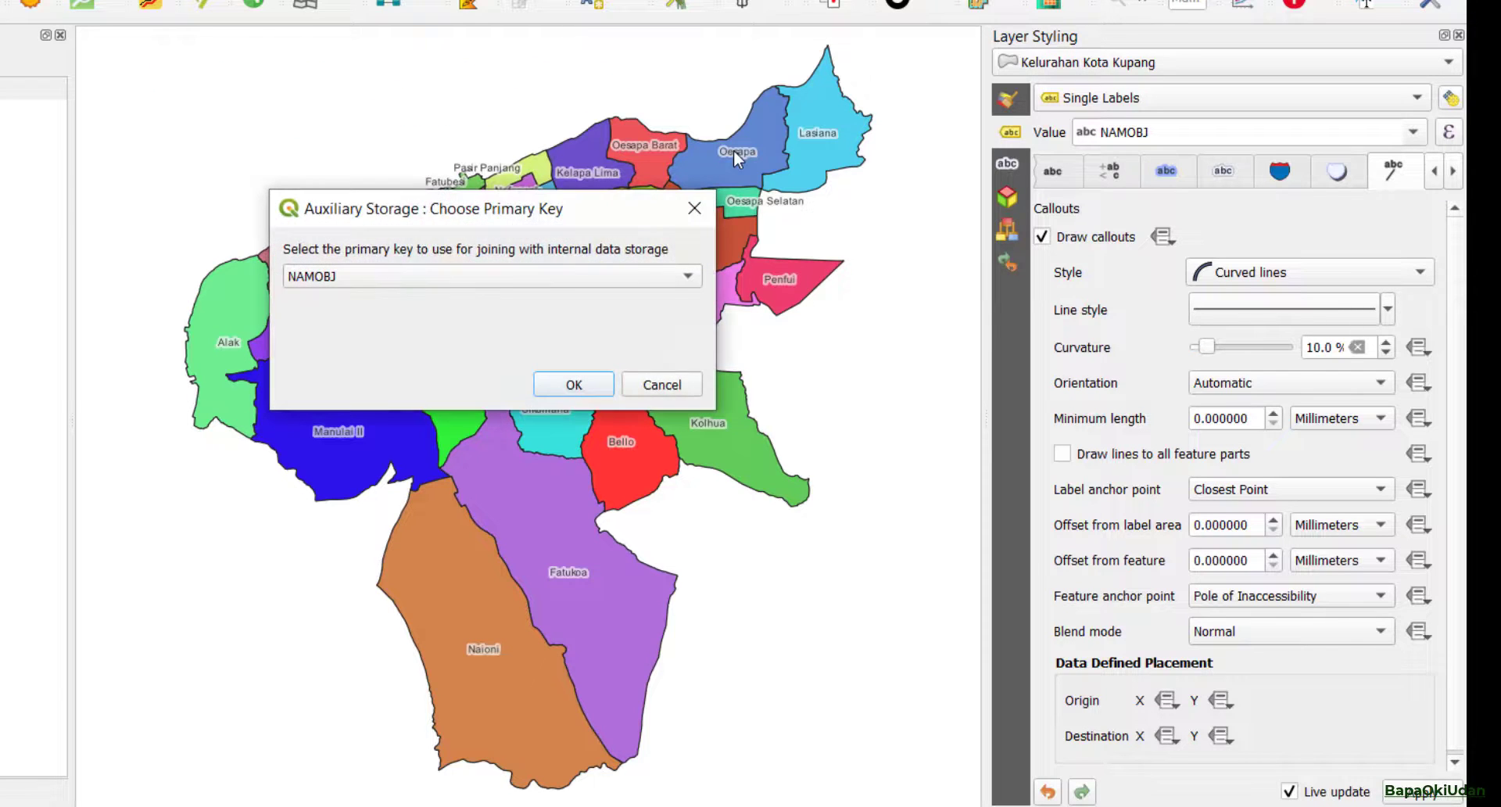
pyautogui.click(564, 382)
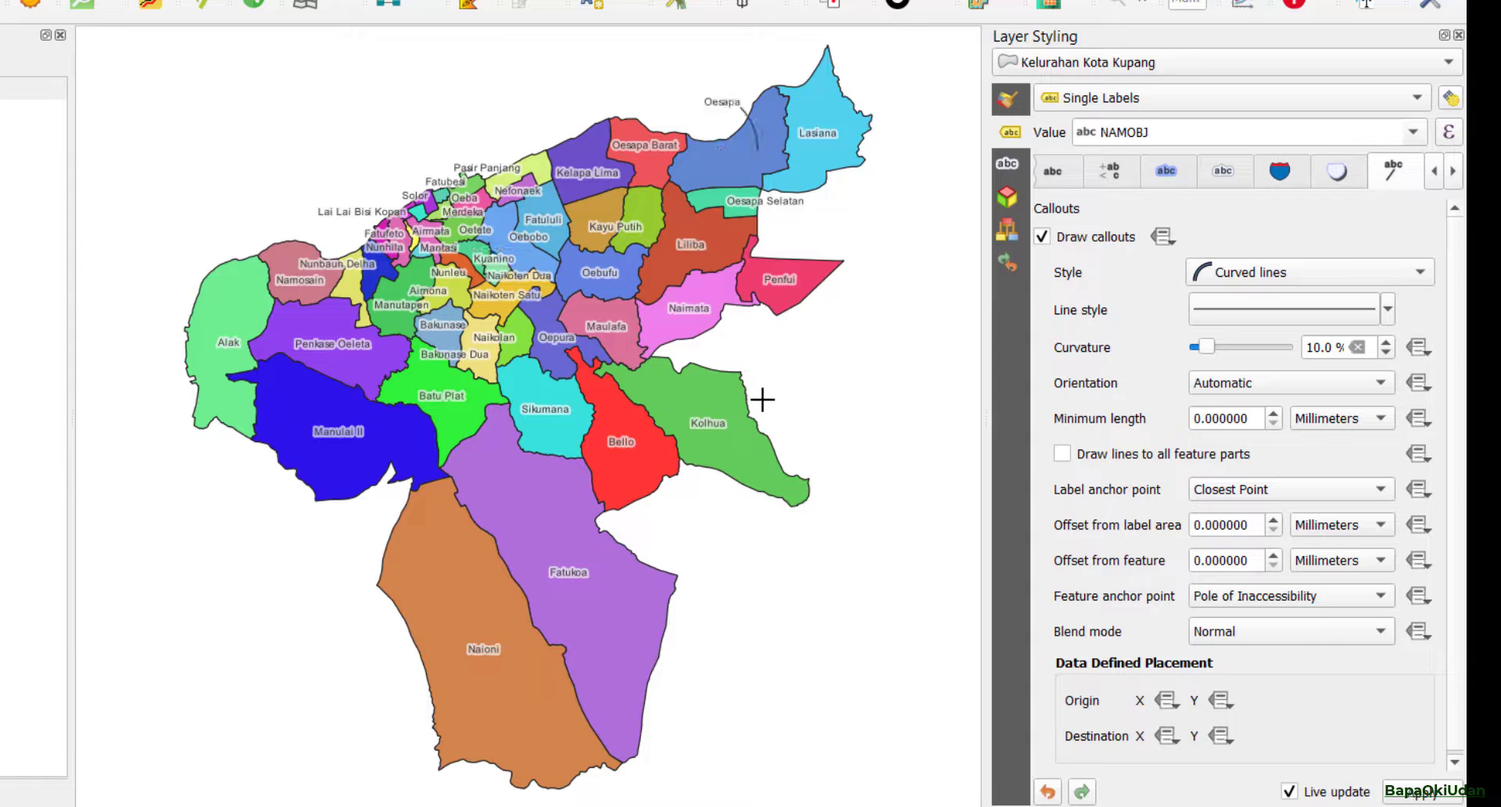
# - Move the Lai Lai Bisi Kopan, Alak, Kolhua, Oesapa Selatan, Pasir Panjang, Fatubesi, Namosain and Naimata labels outside the city boundary, and close Layer Styling
pyautogui.moveTo(355, 211); pyautogui.dragTo(335, 183)
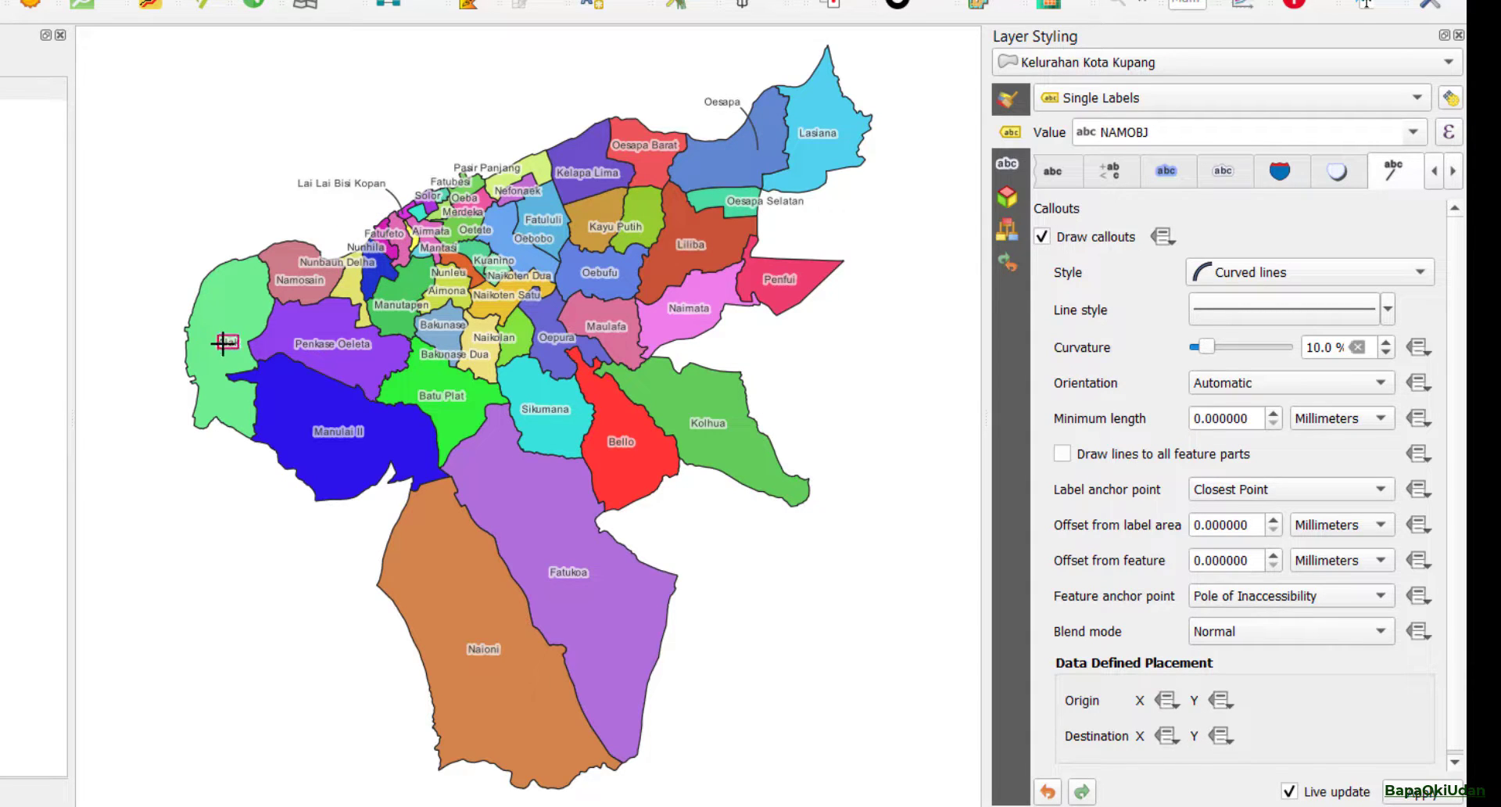
pyautogui.moveTo(223, 342); pyautogui.dragTo(169, 268)
pyautogui.moveTo(707, 415); pyautogui.dragTo(781, 396)
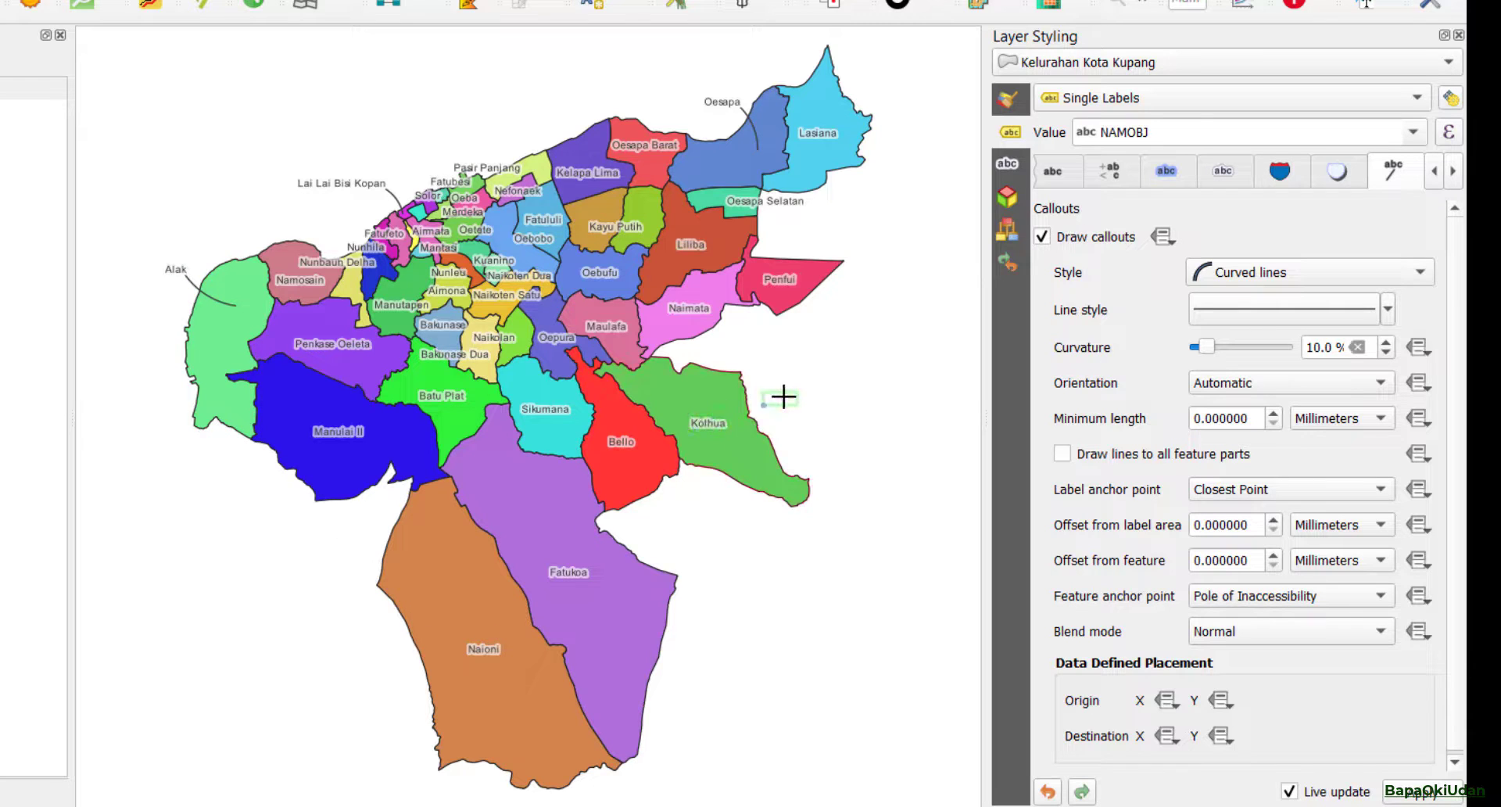
pyautogui.moveTo(765, 202); pyautogui.dragTo(815, 216)
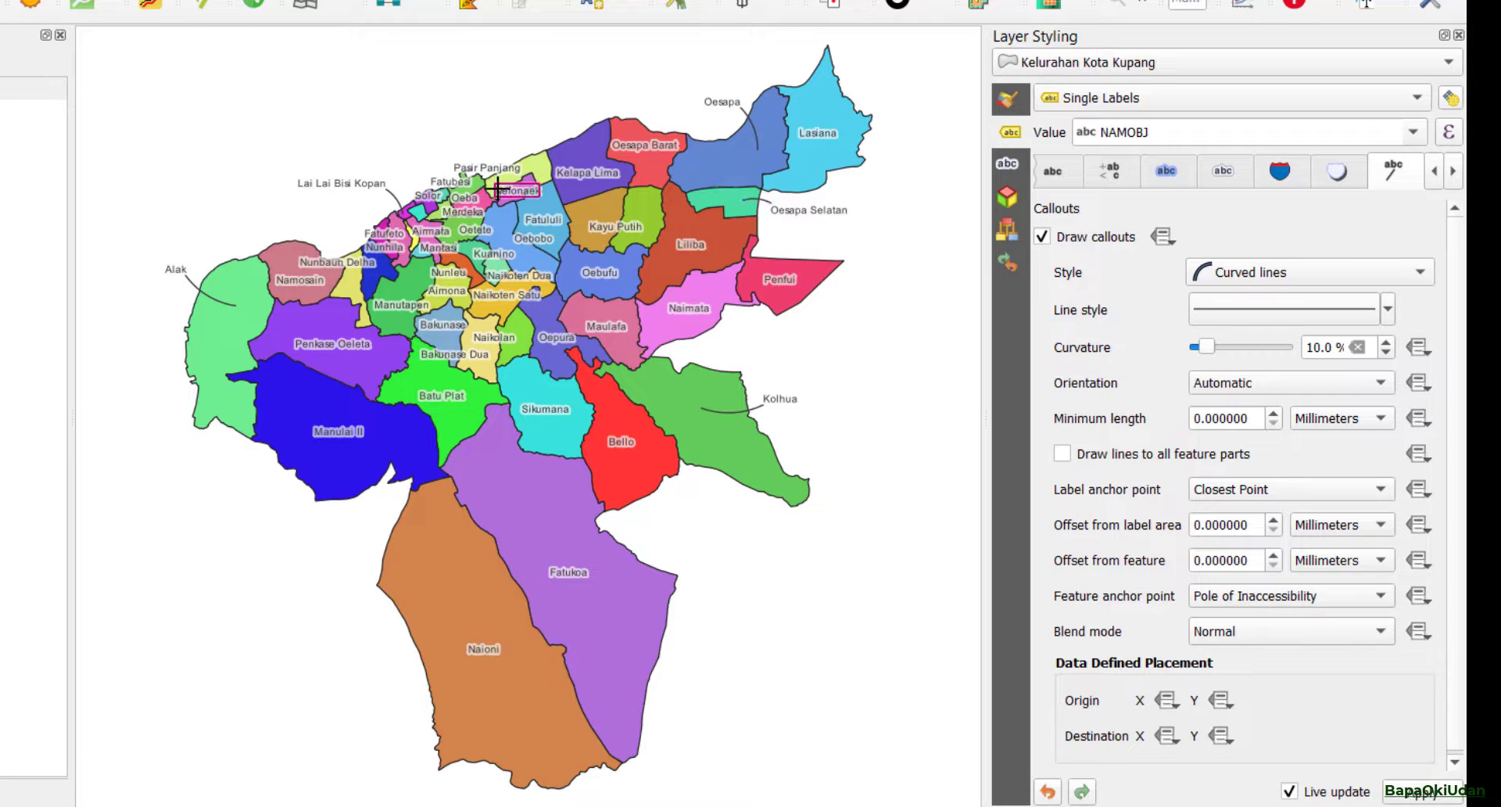
pyautogui.moveTo(486, 168); pyautogui.dragTo(489, 130)
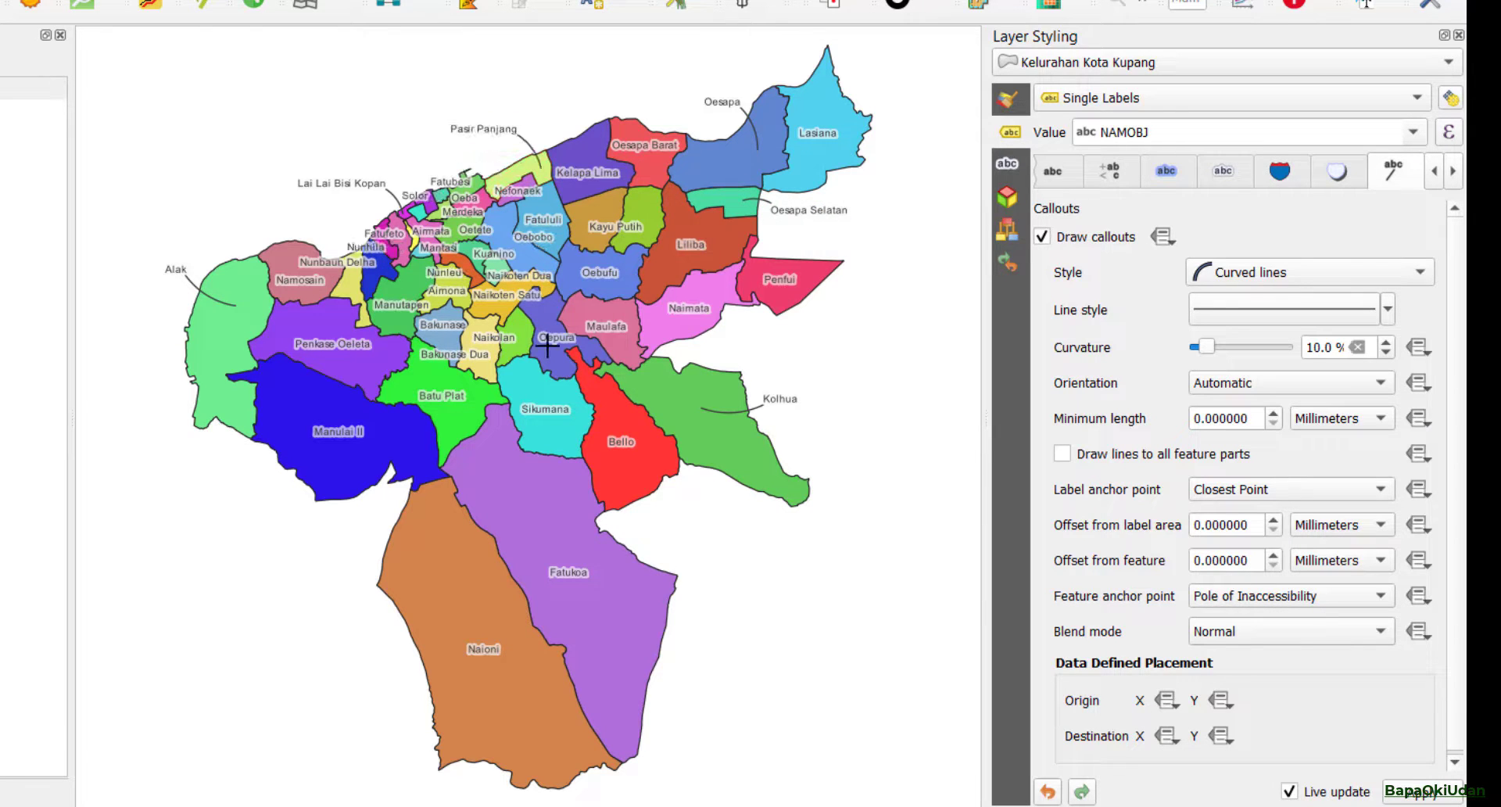
pyautogui.moveTo(450, 183); pyautogui.dragTo(433, 151)
pyautogui.moveTo(444, 210); pyautogui.dragTo(274, 216)
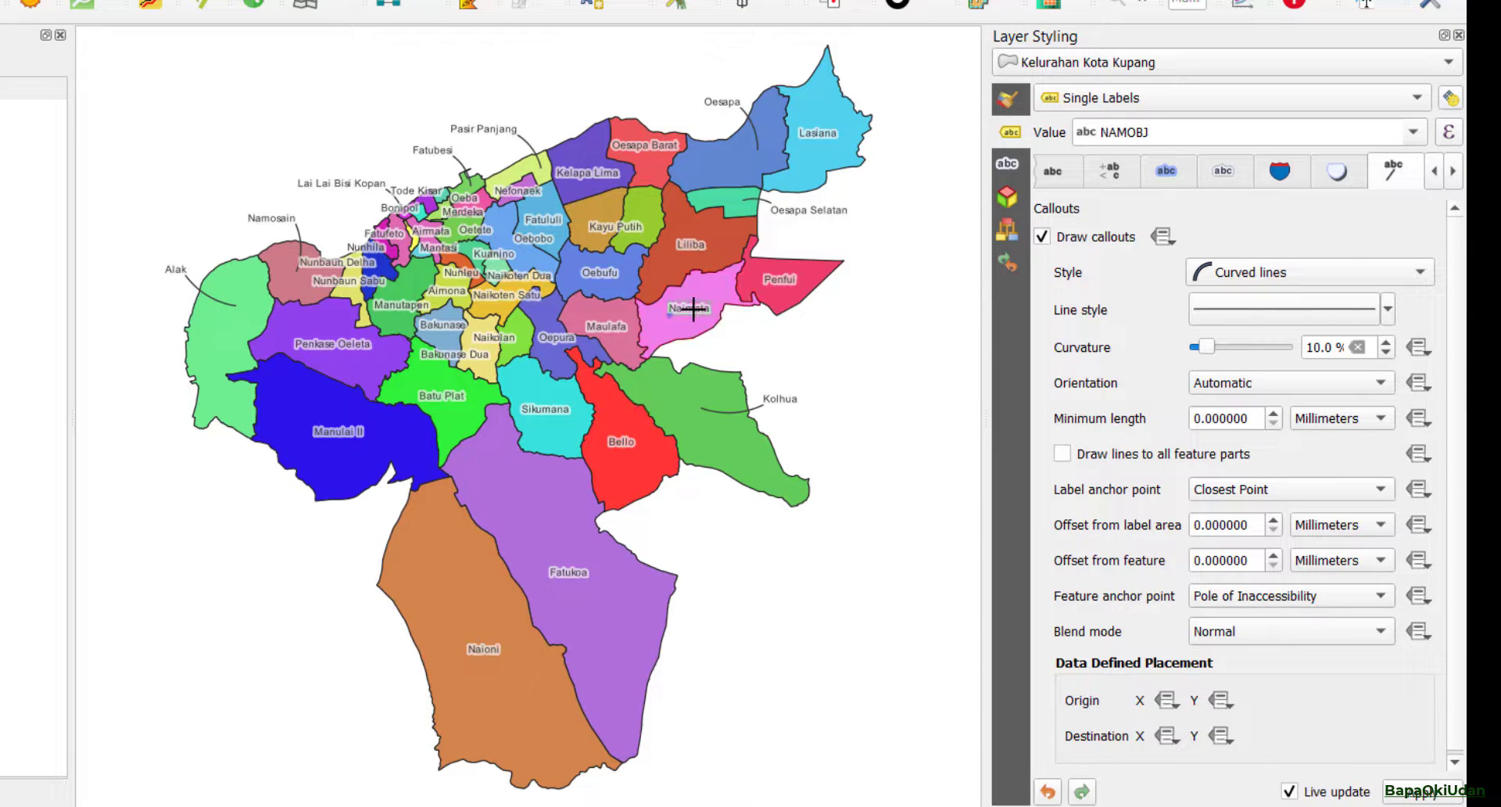
pyautogui.moveTo(694, 303); pyautogui.dragTo(752, 334)
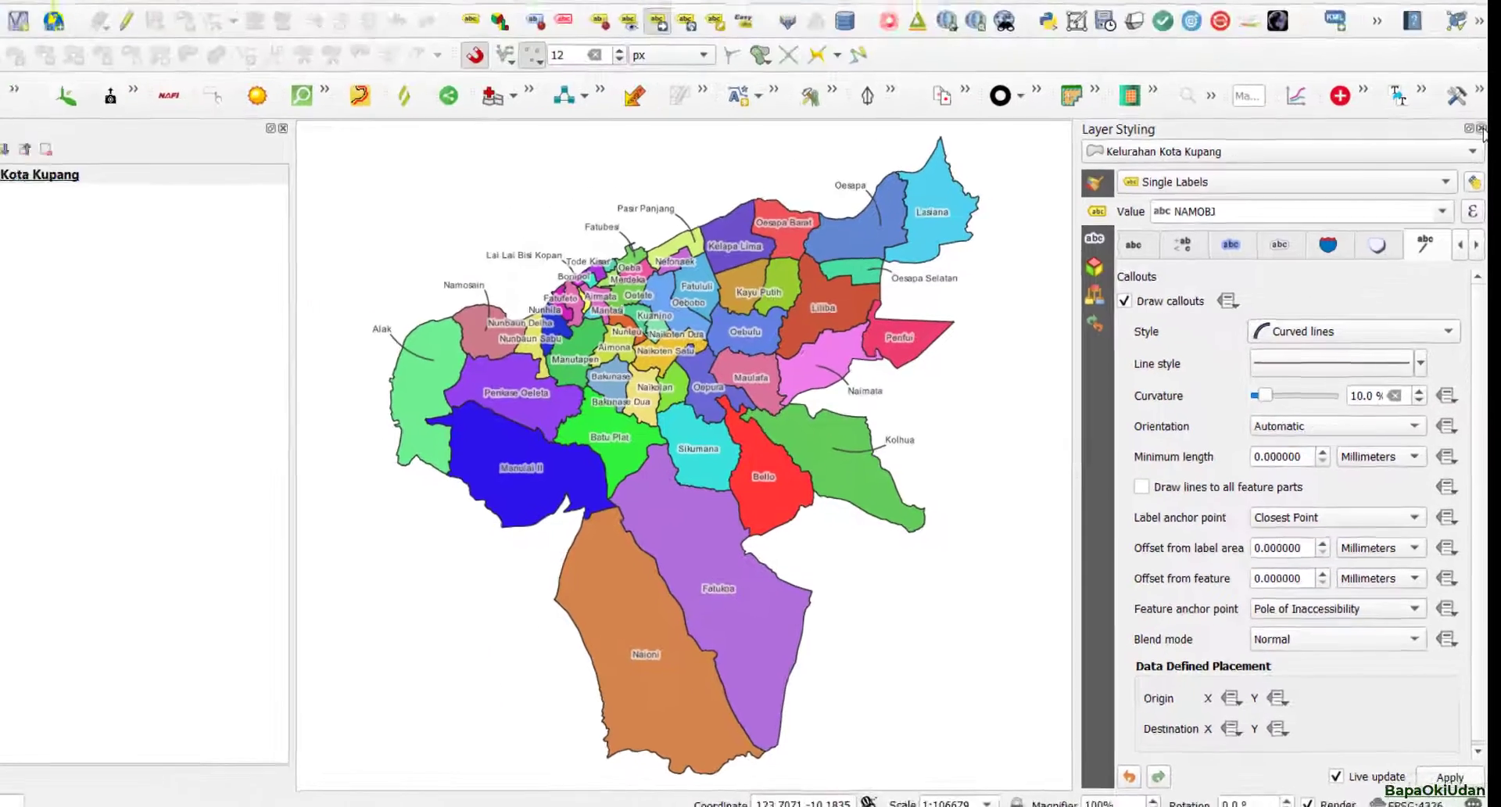
pyautogui.click(1459, 35)
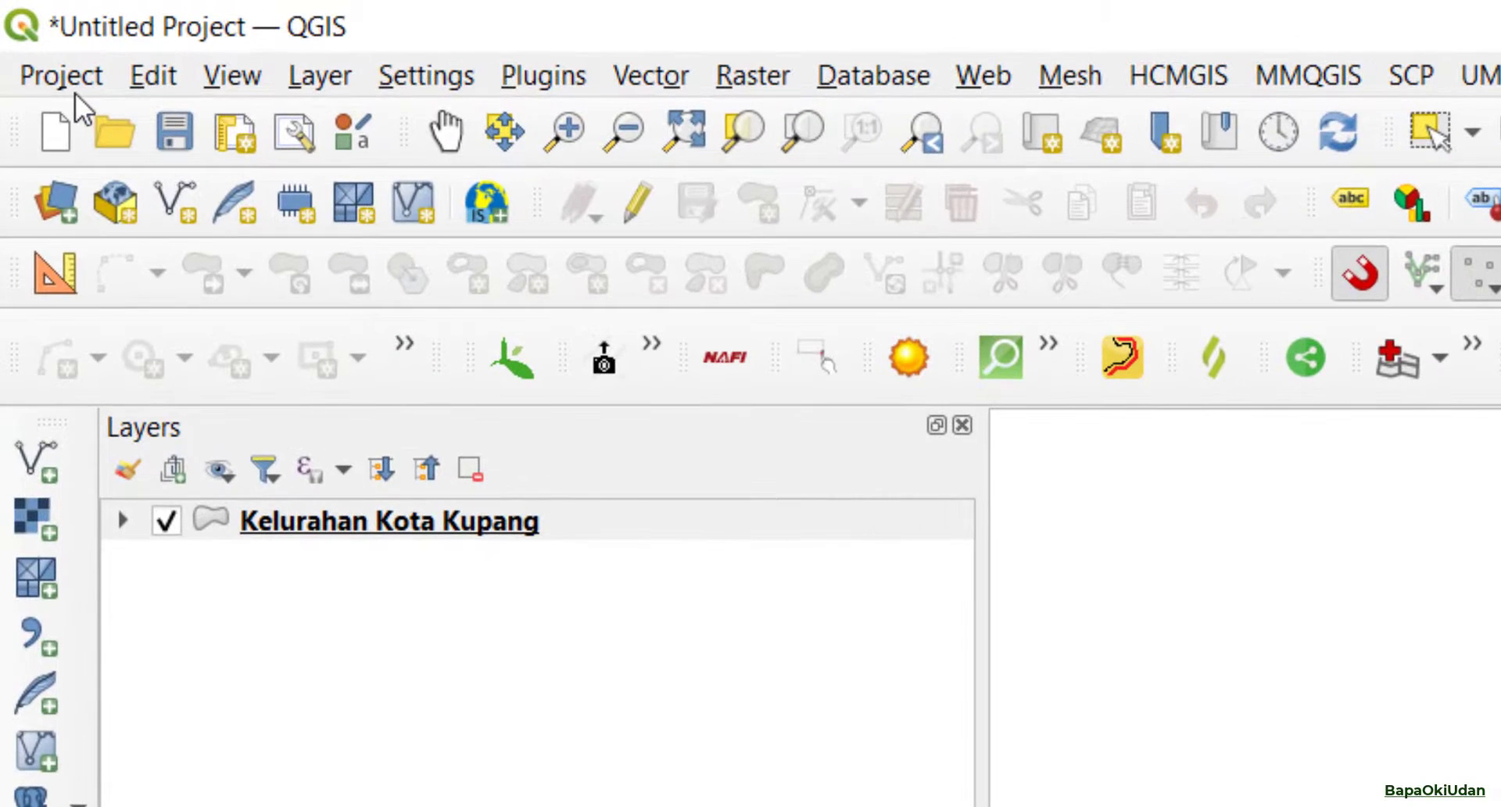
# - Create a new print layout titled Latihan
pyautogui.click(72, 84)
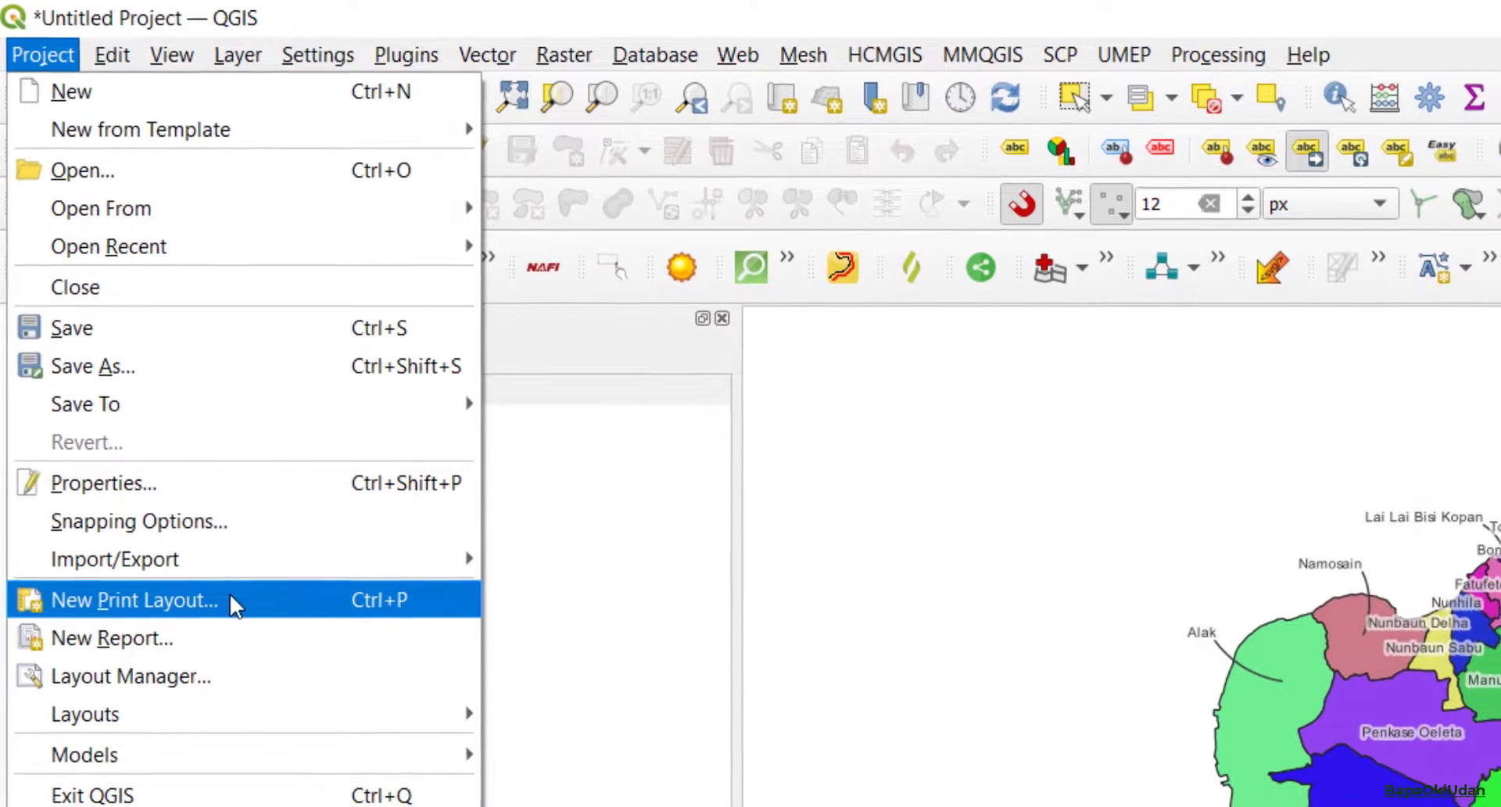
pyautogui.click(230, 596)
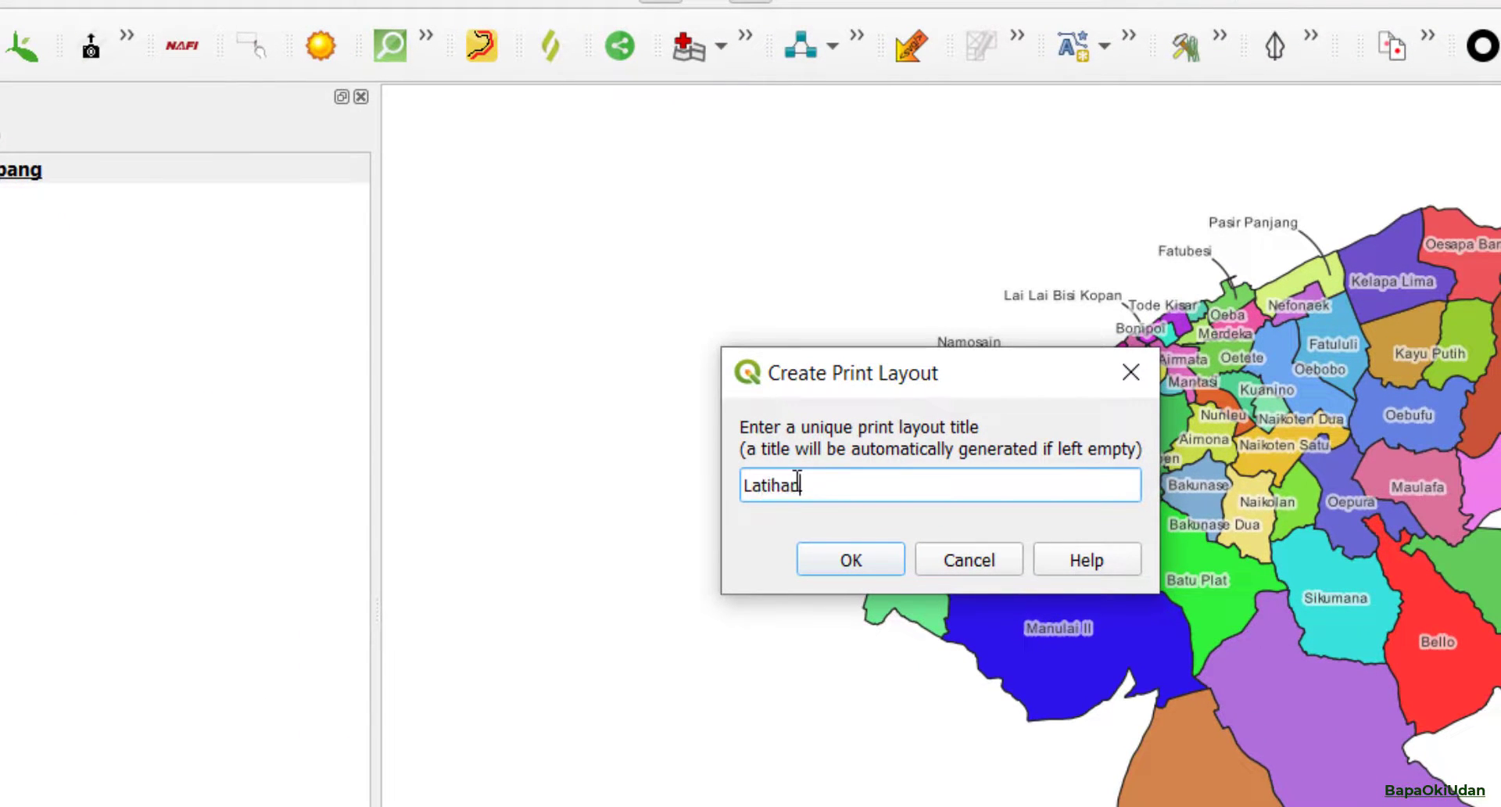
pyautogui.write('Latihan')
pyautogui.click(831, 562)
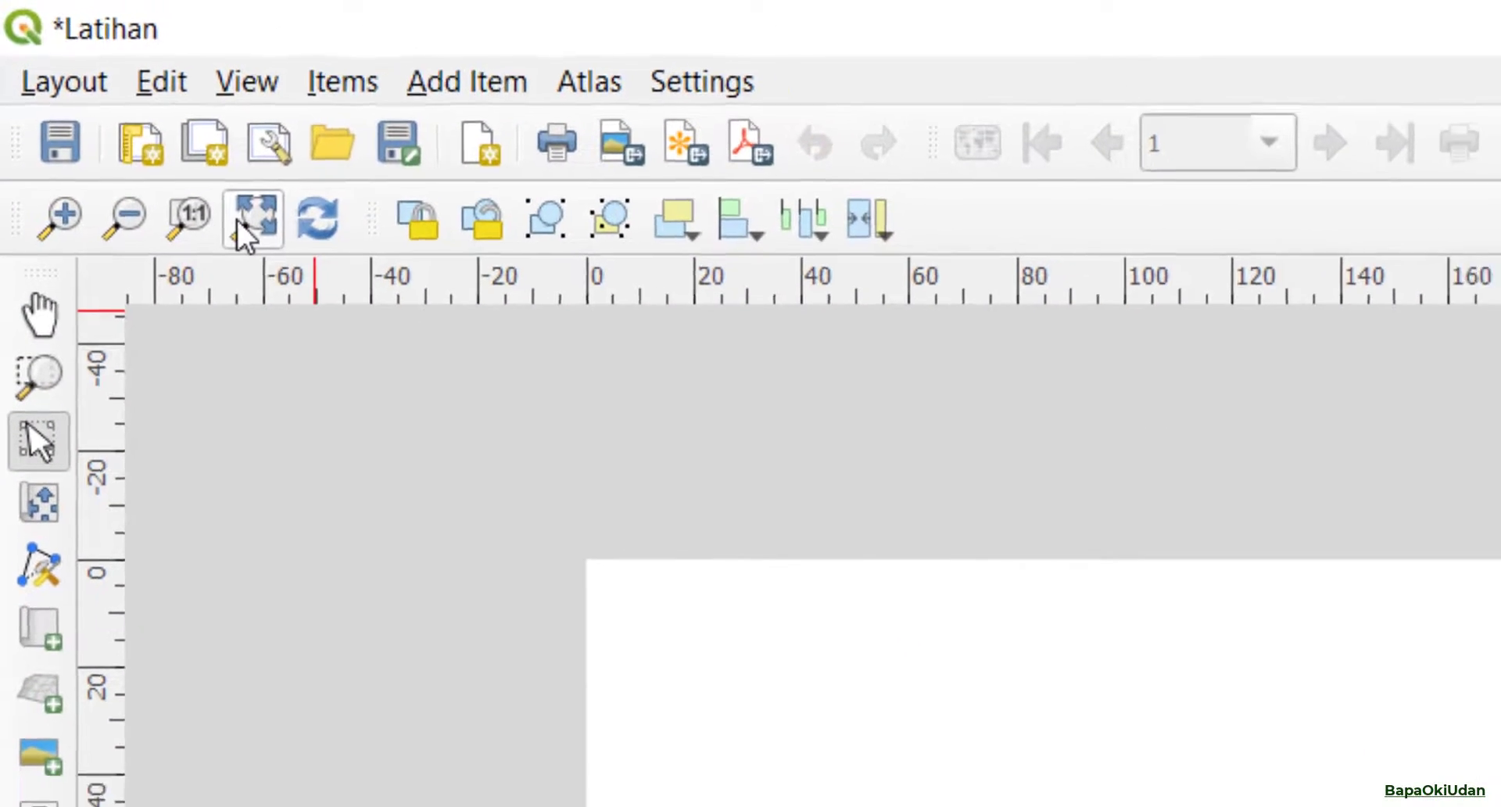
# - Add a map item that covers the entire layout page
pyautogui.click(248, 231)
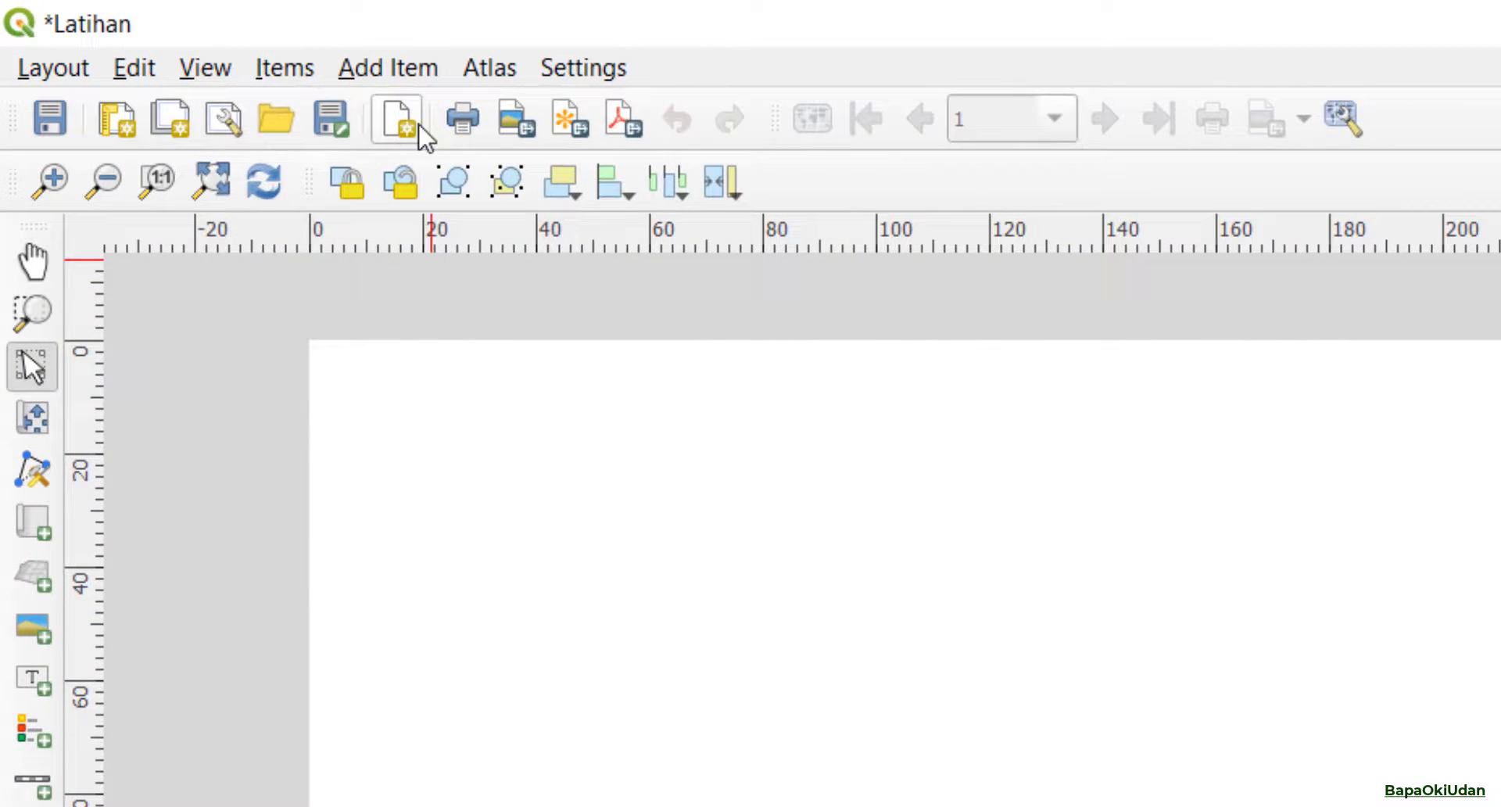
pyautogui.click(403, 71)
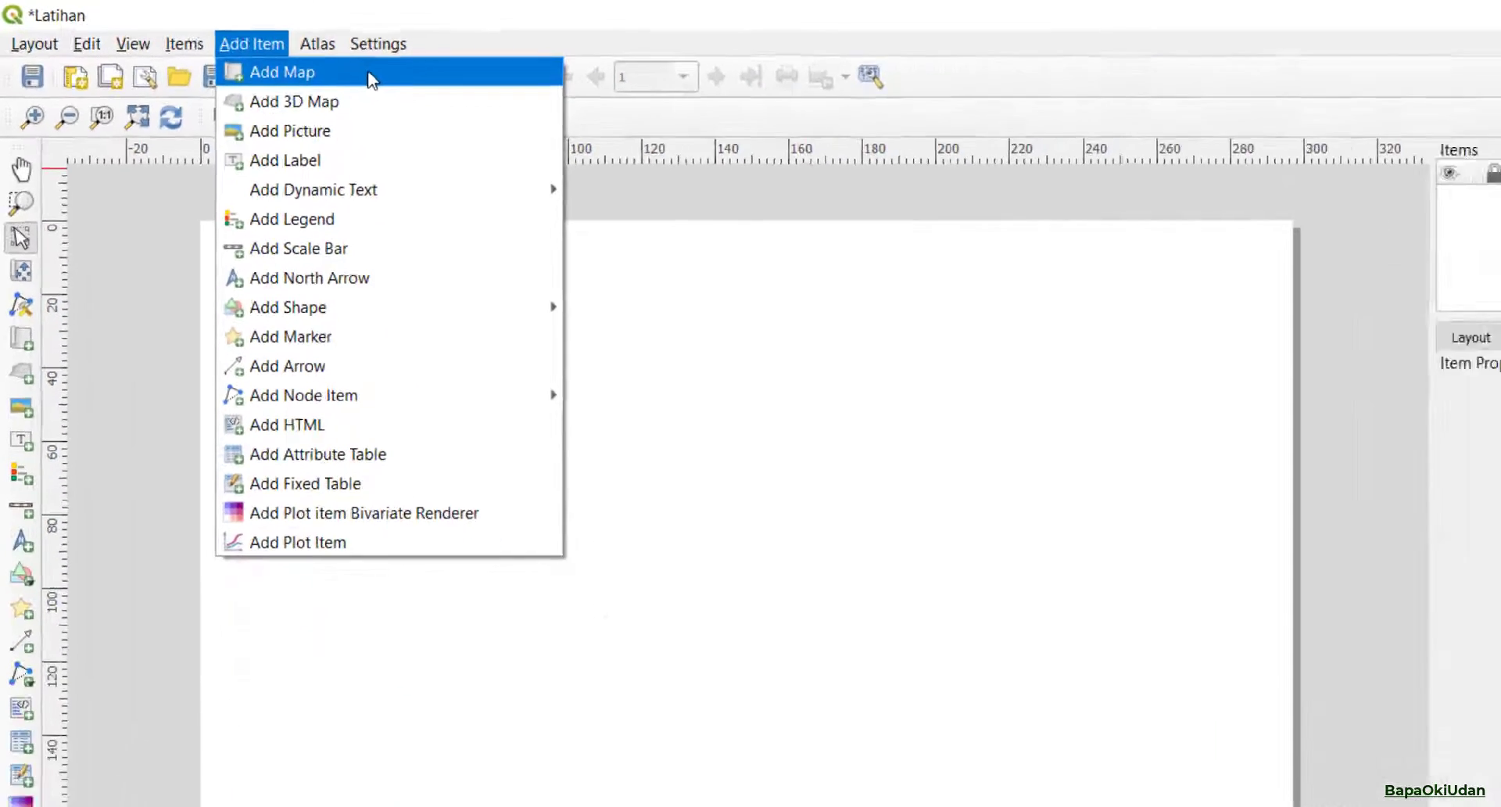
pyautogui.click(565, 111)
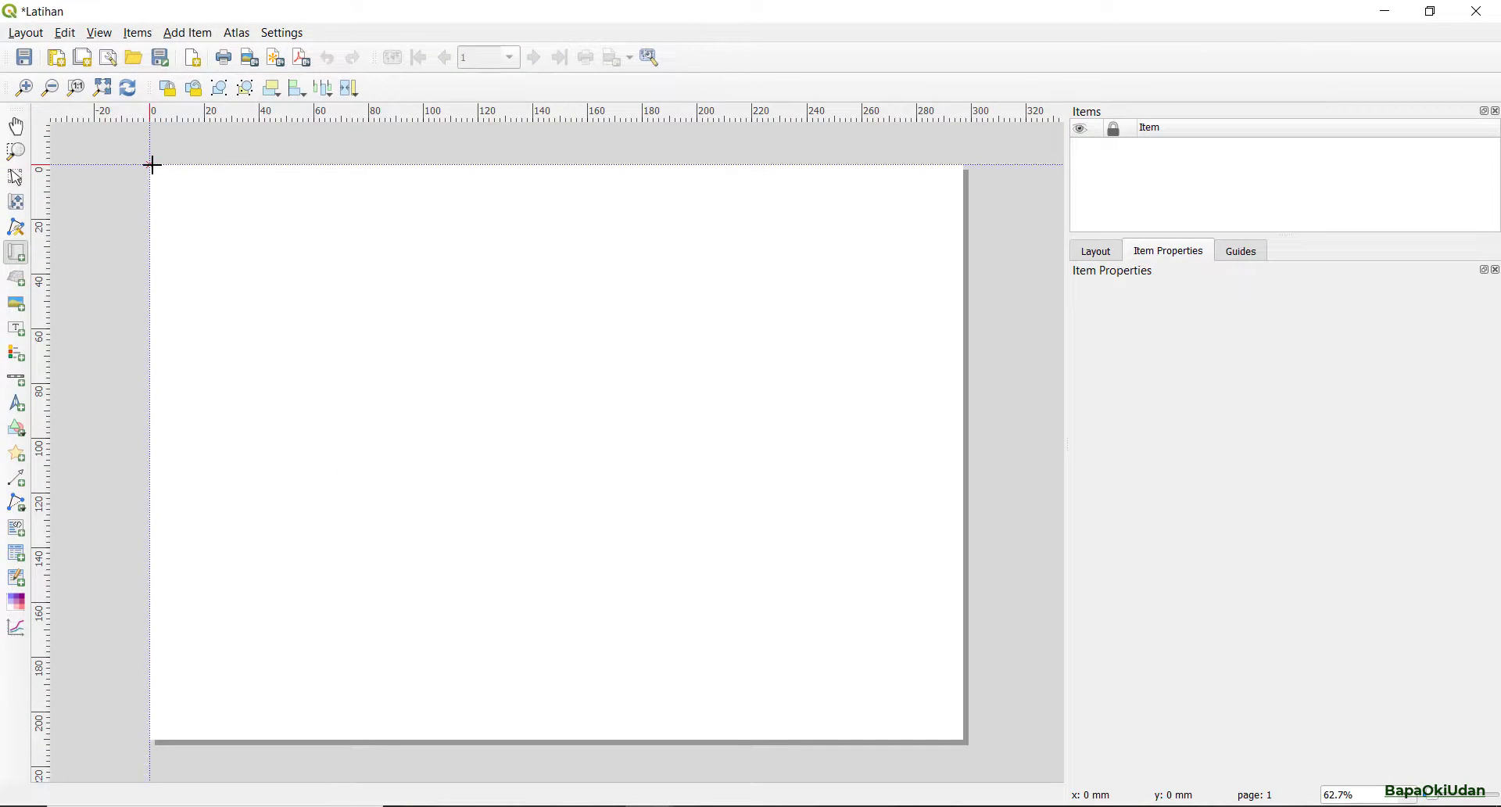
pyautogui.moveTo(151, 165)
pyautogui.mouseDown()
pyautogui.moveTo(342, 285)
pyautogui.moveTo(963, 739)
pyautogui.mouseUp()
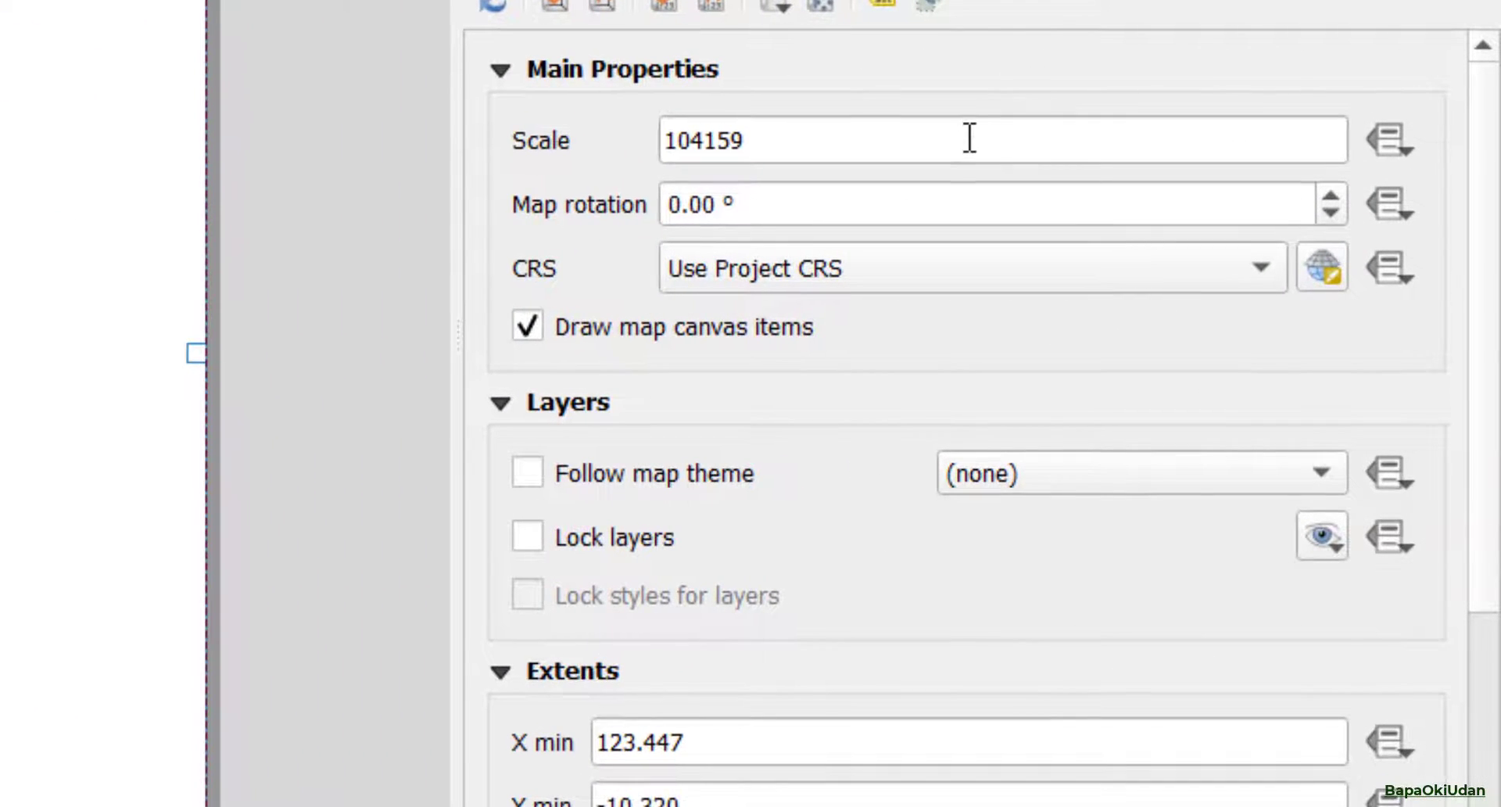
# - Set the map item's scale to 85000 and turn off its background
pyautogui.moveTo(1240, 334); pyautogui.dragTo(1065, 334)
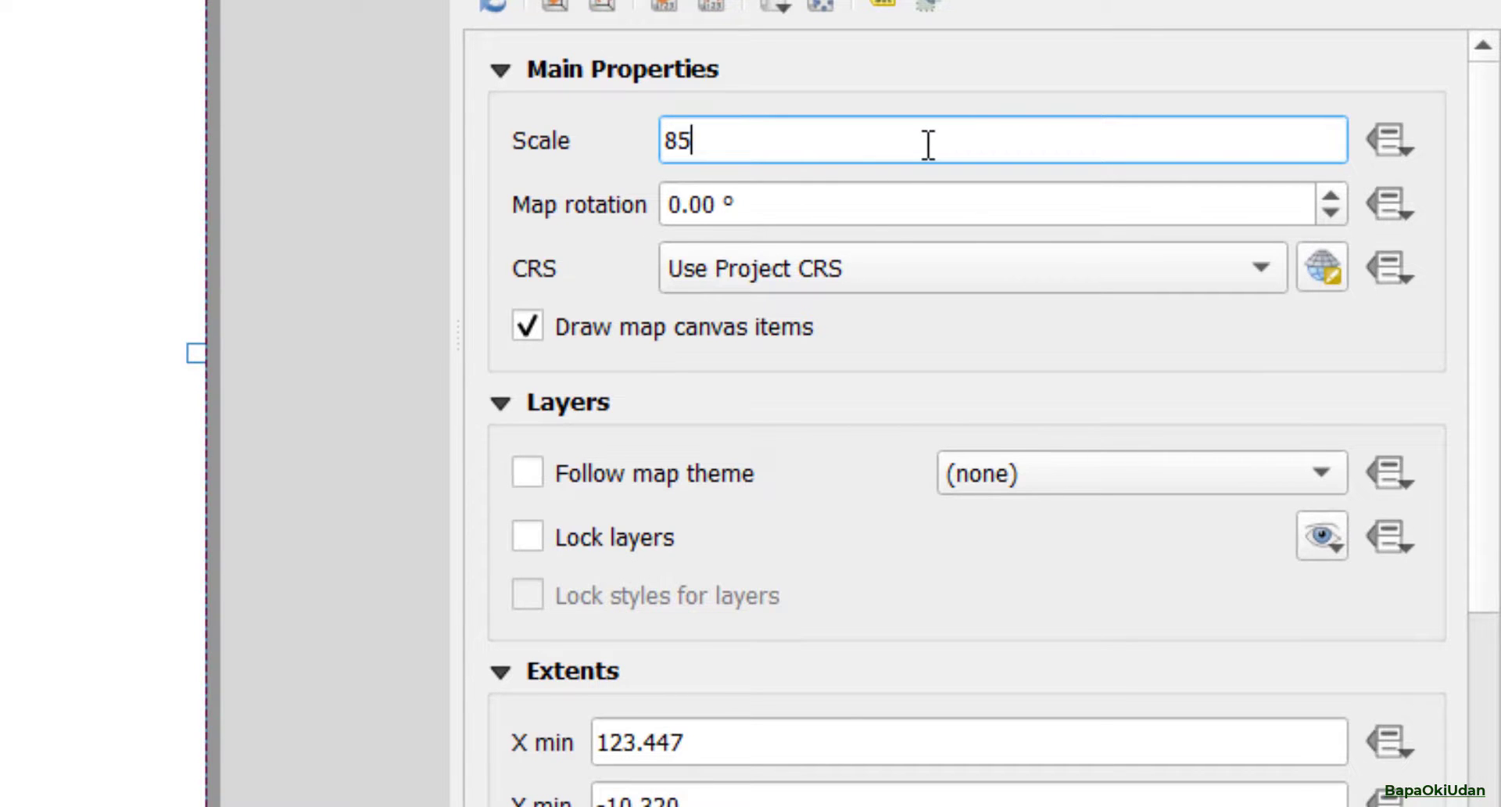
pyautogui.write('000')
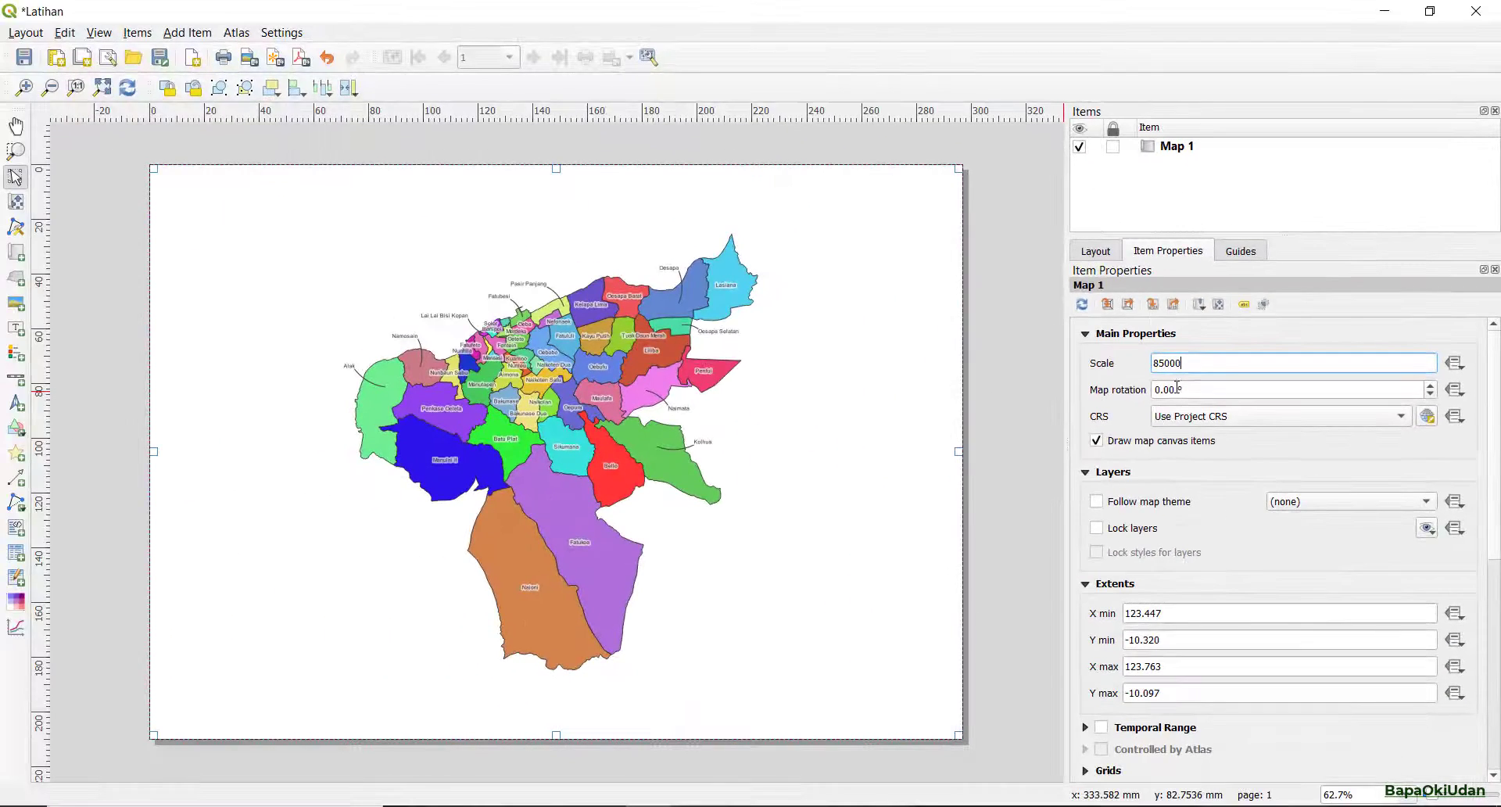
pyautogui.press('Return')
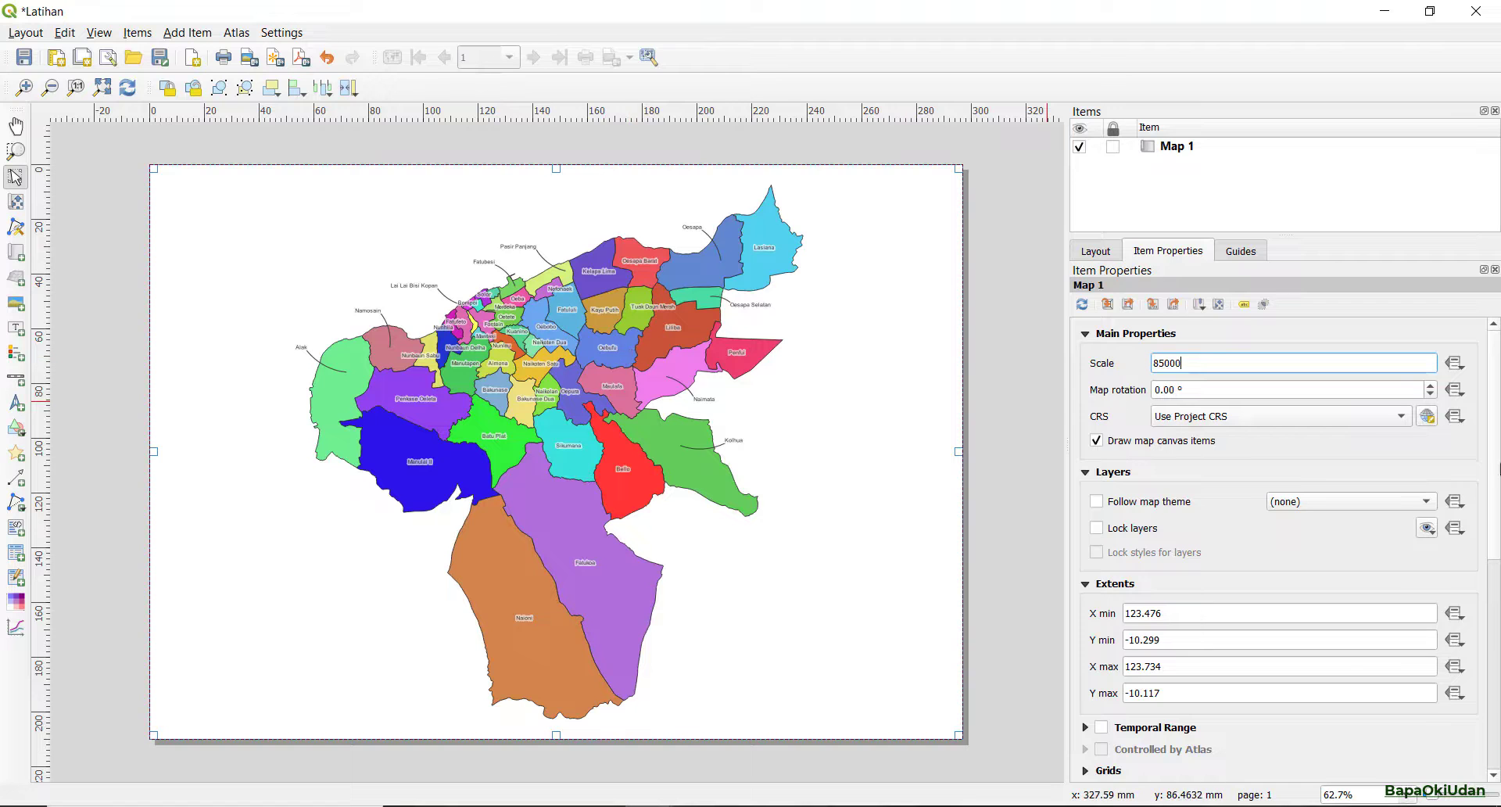
pyautogui.moveTo(1492, 370); pyautogui.dragTo(1488, 514)
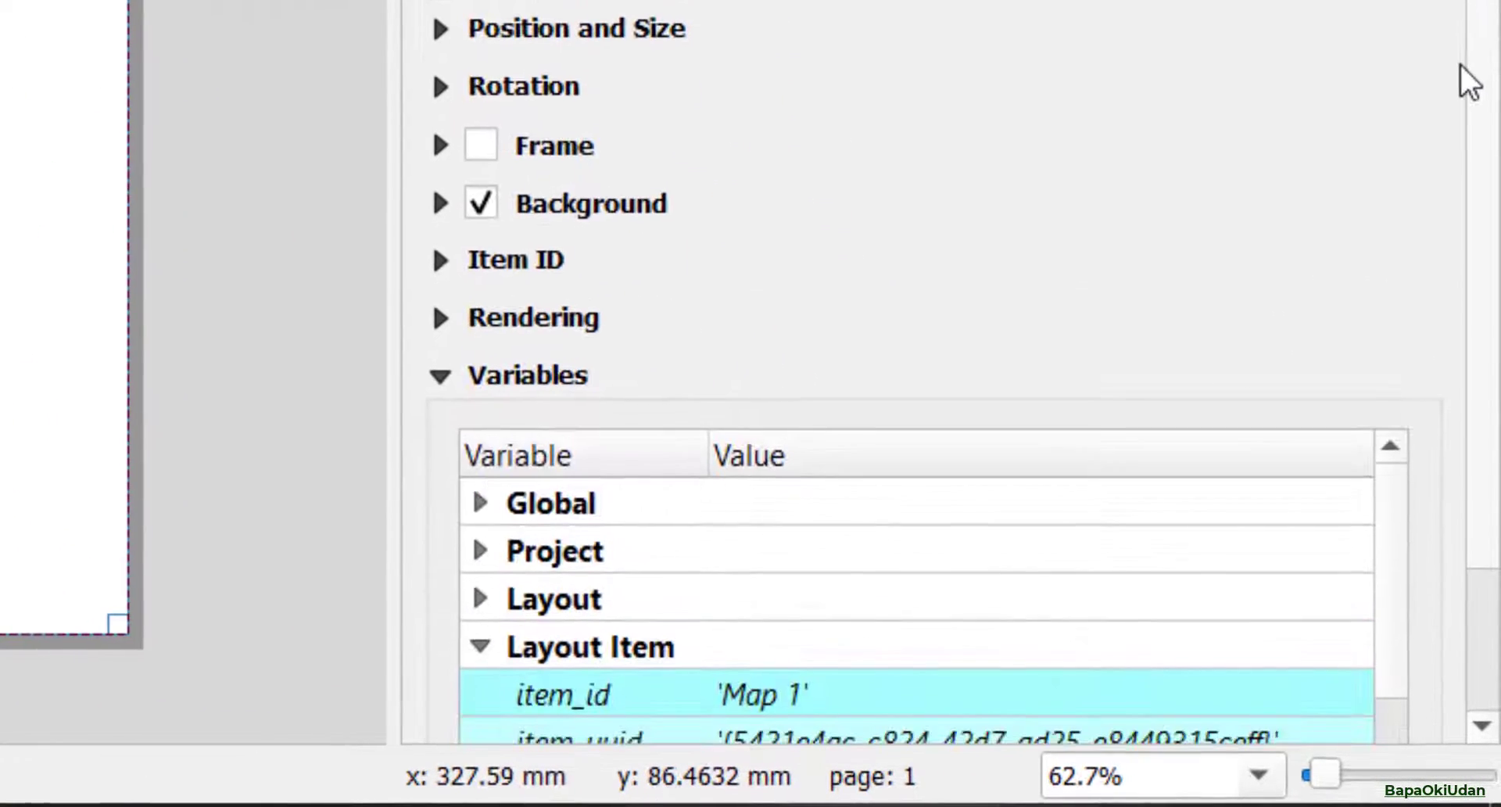
pyautogui.click(492, 203)
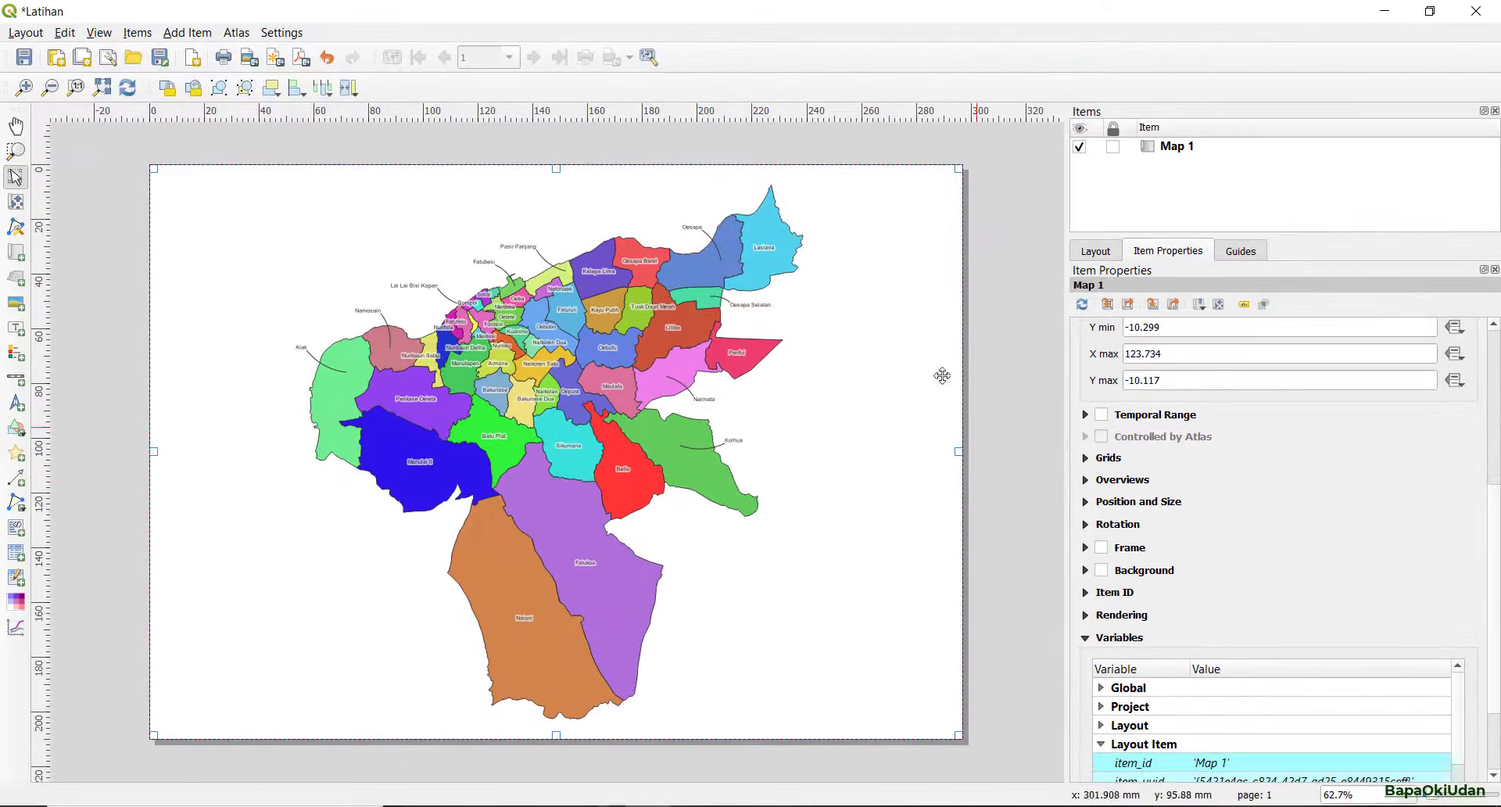
# - Set the opacity of the page's background fill to 0% in the page properties, and deselect the map
pyautogui.rightClick(877, 191)
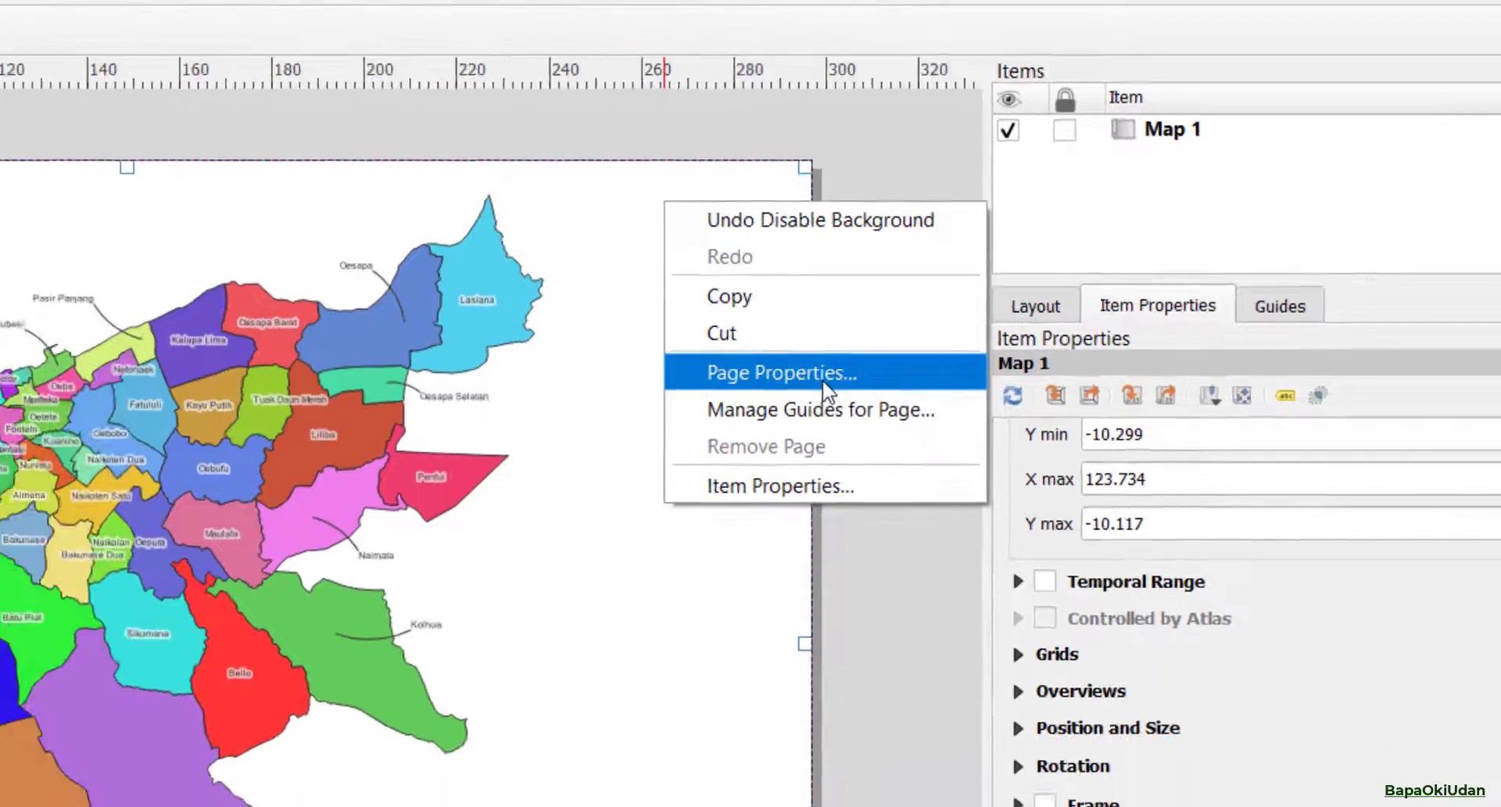
pyautogui.click(755, 426)
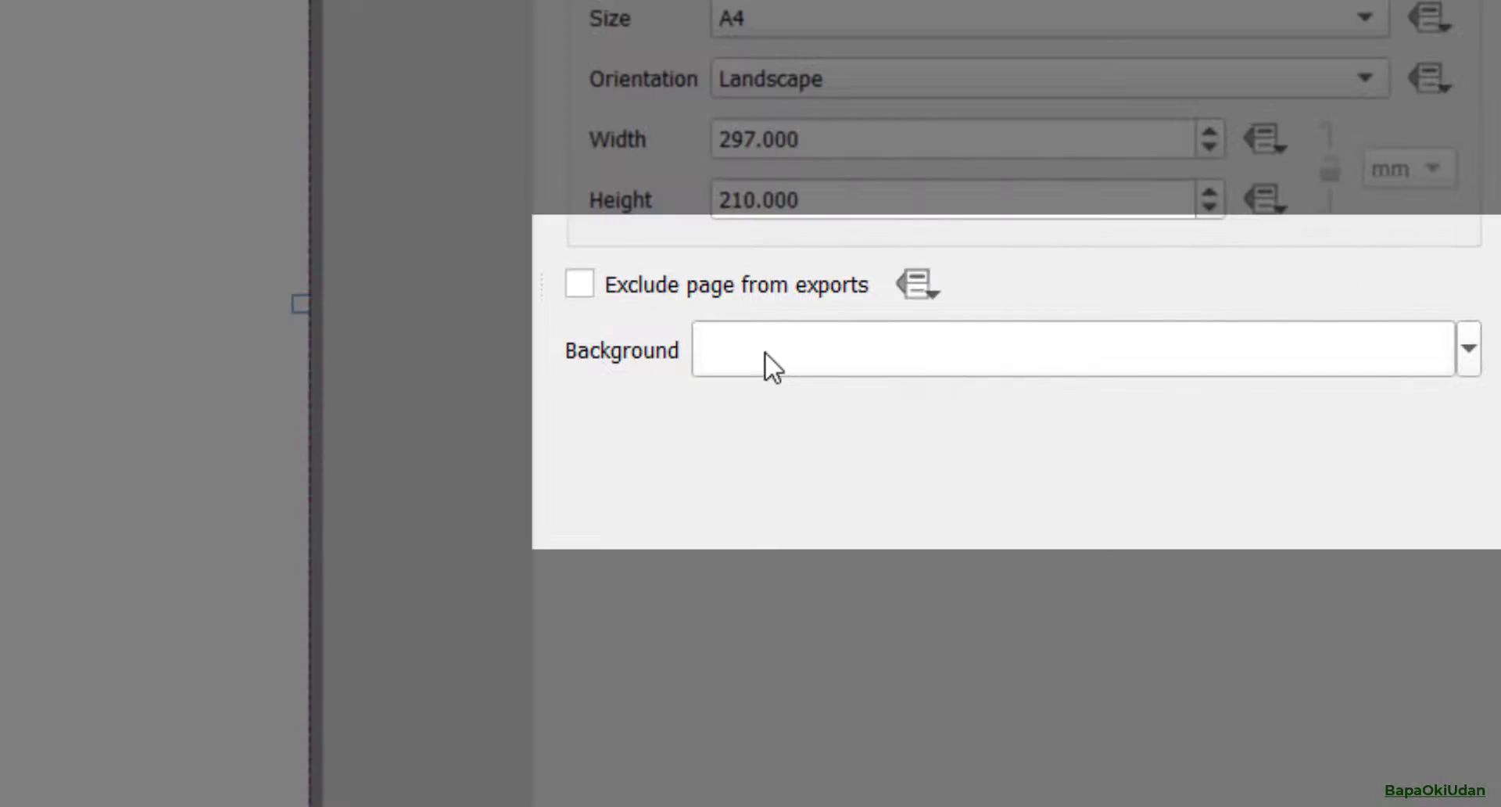
pyautogui.click(772, 346)
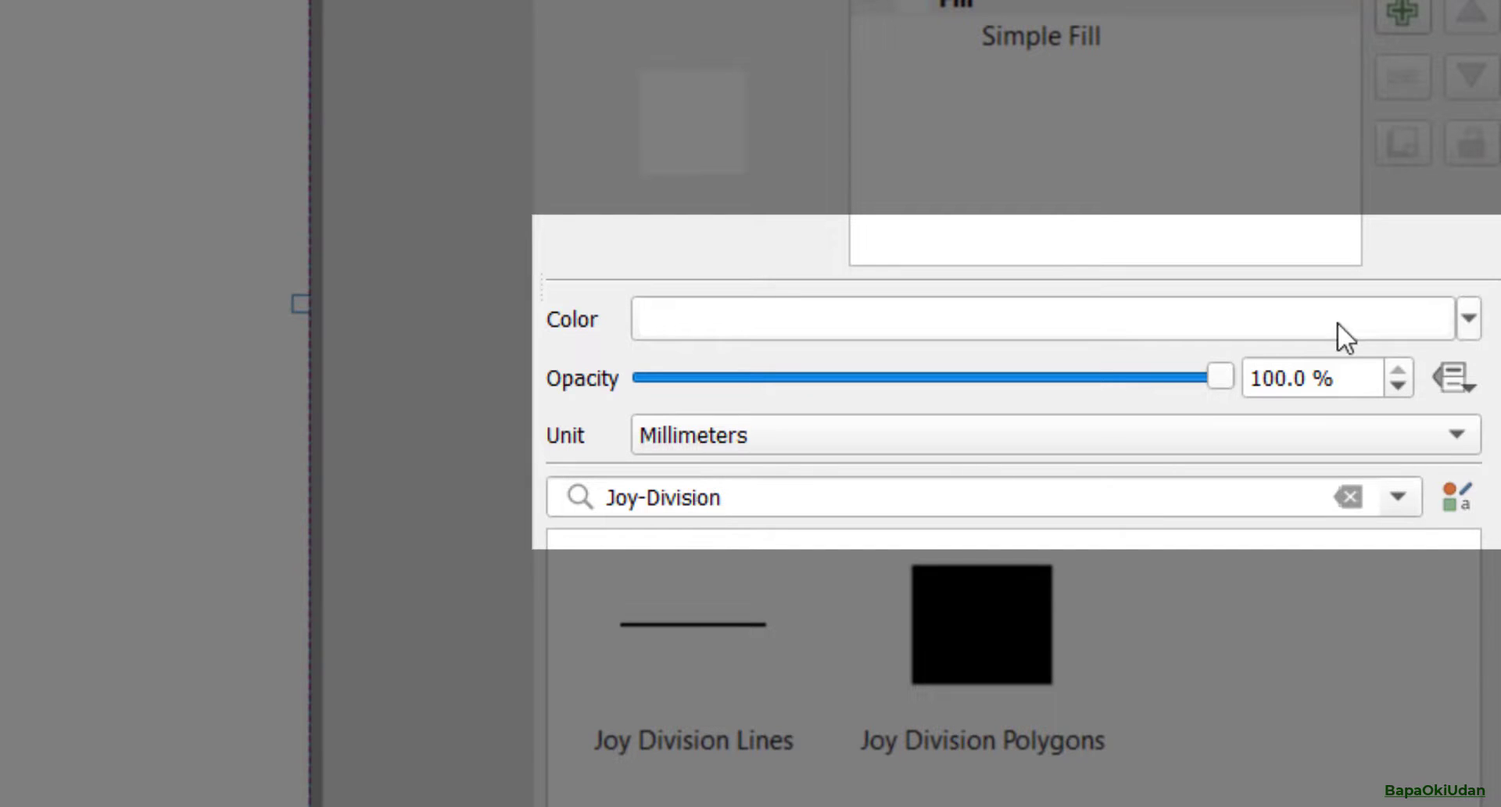
pyautogui.moveTo(1360, 378); pyautogui.dragTo(1116, 383)
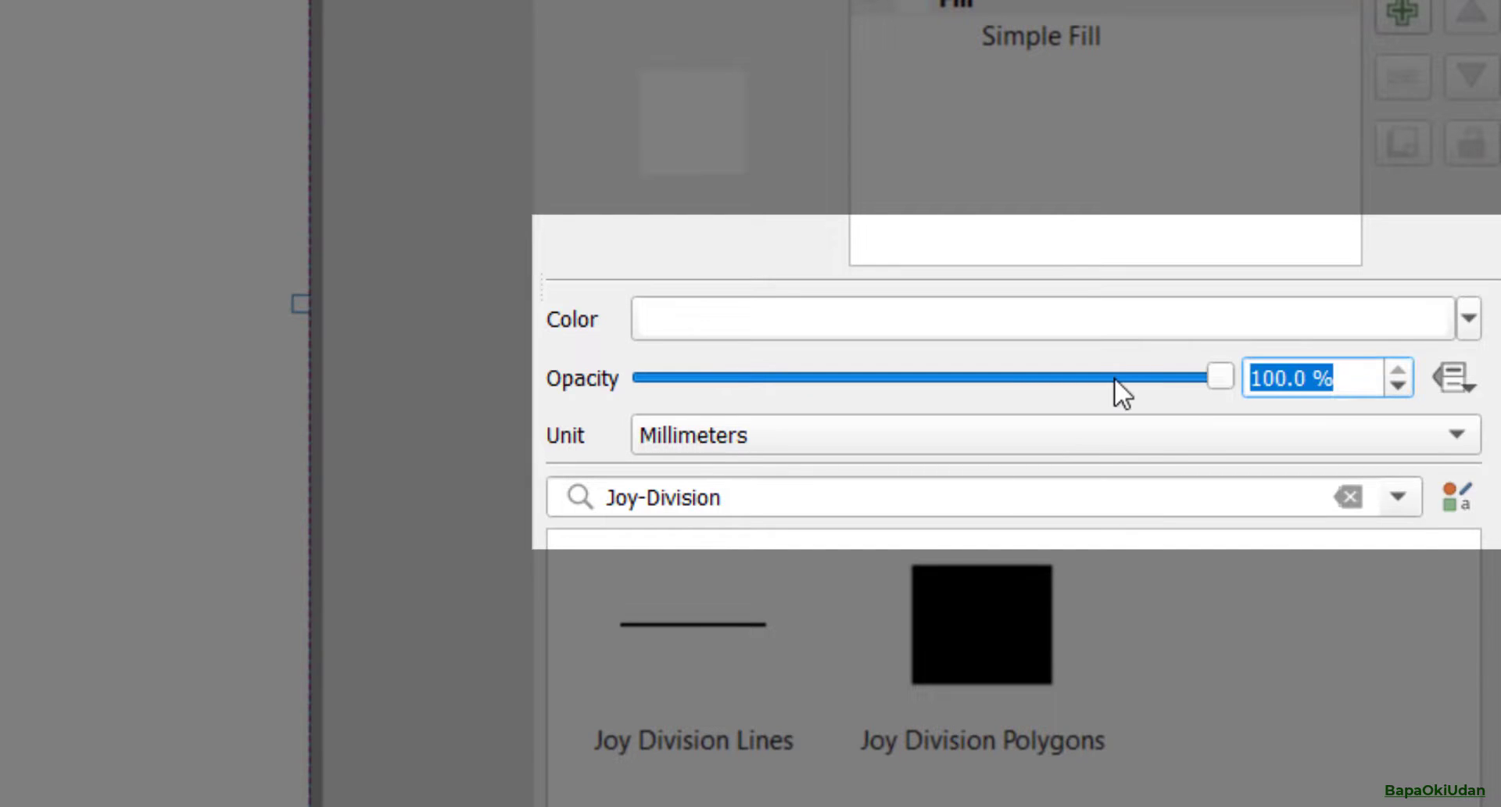
pyautogui.write('0')
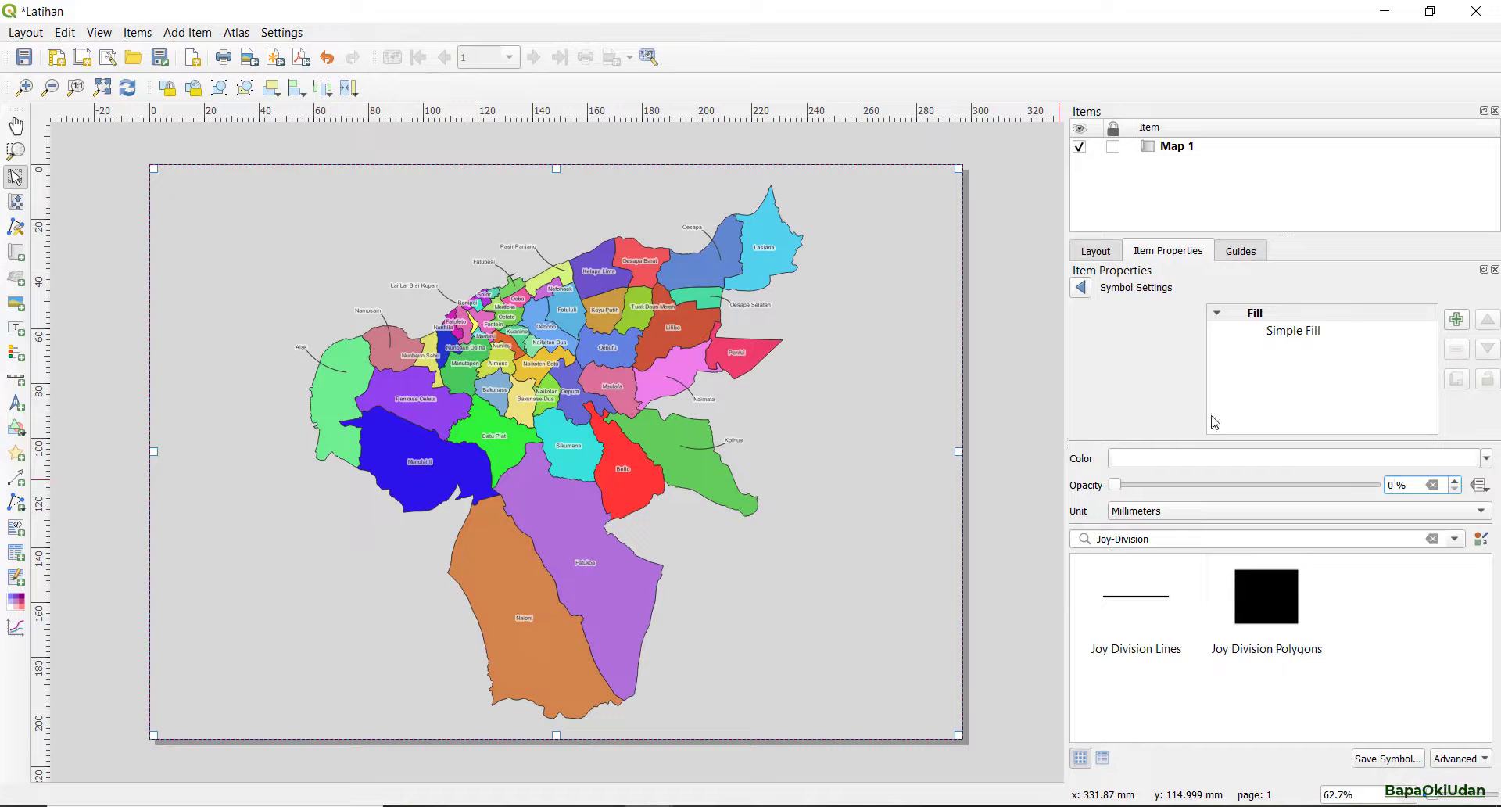
pyautogui.click(1086, 287)
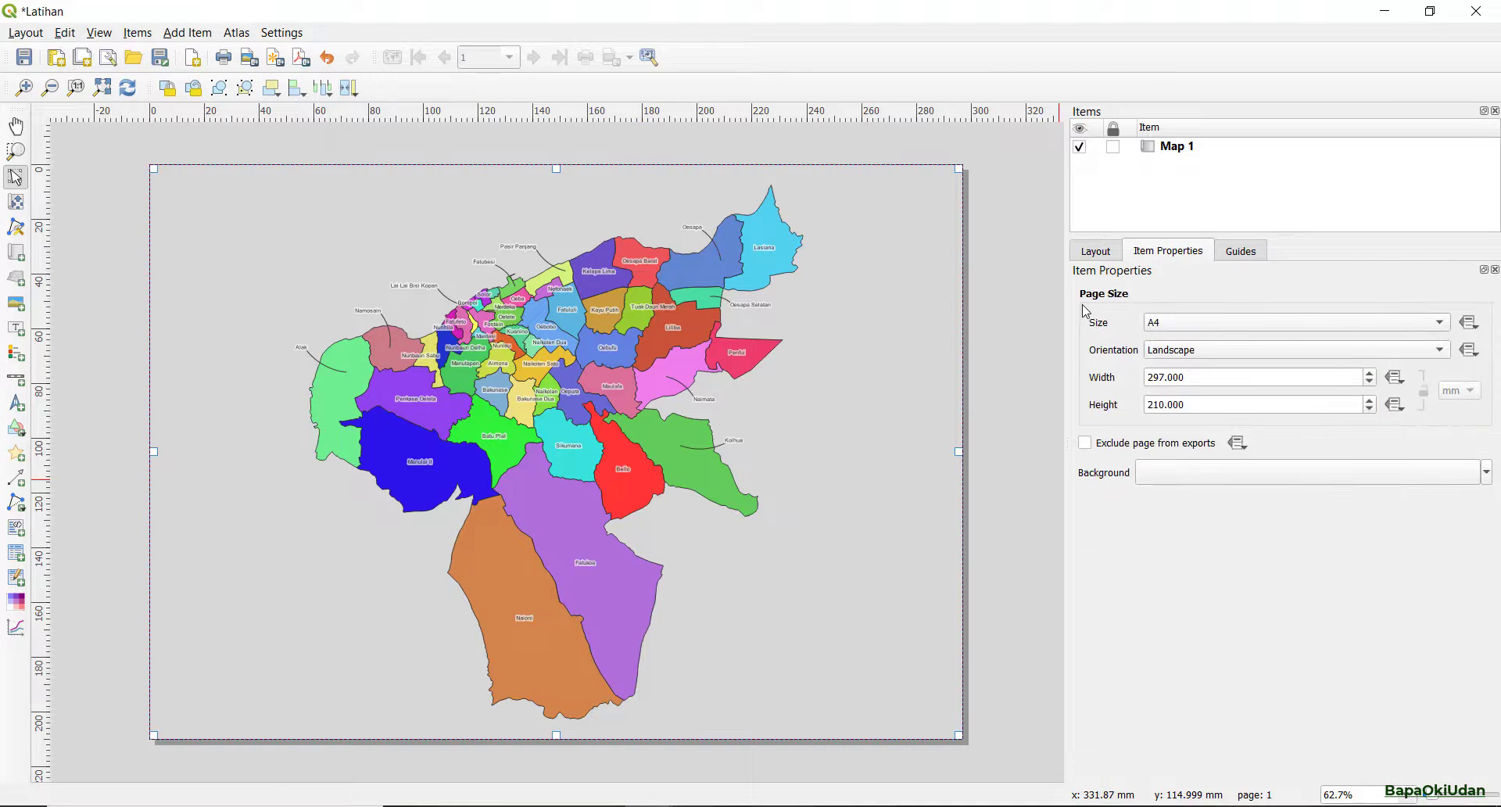
pyautogui.click(1007, 321)
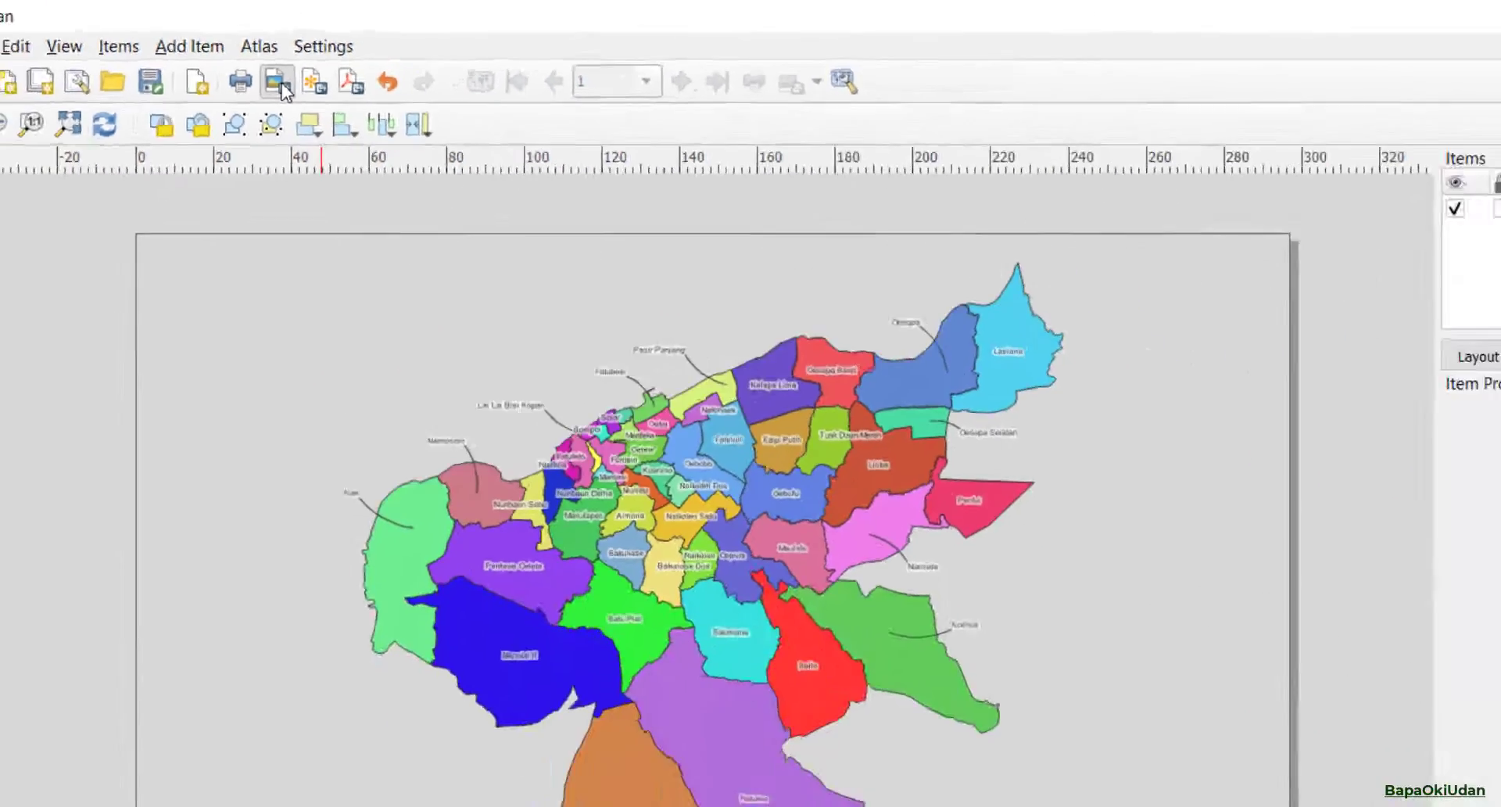
# - Start exporting the layout as an image and choose the Latihan GIS\Tutorial QGIS folder on drive D as its destination
pyautogui.click(377, 166)
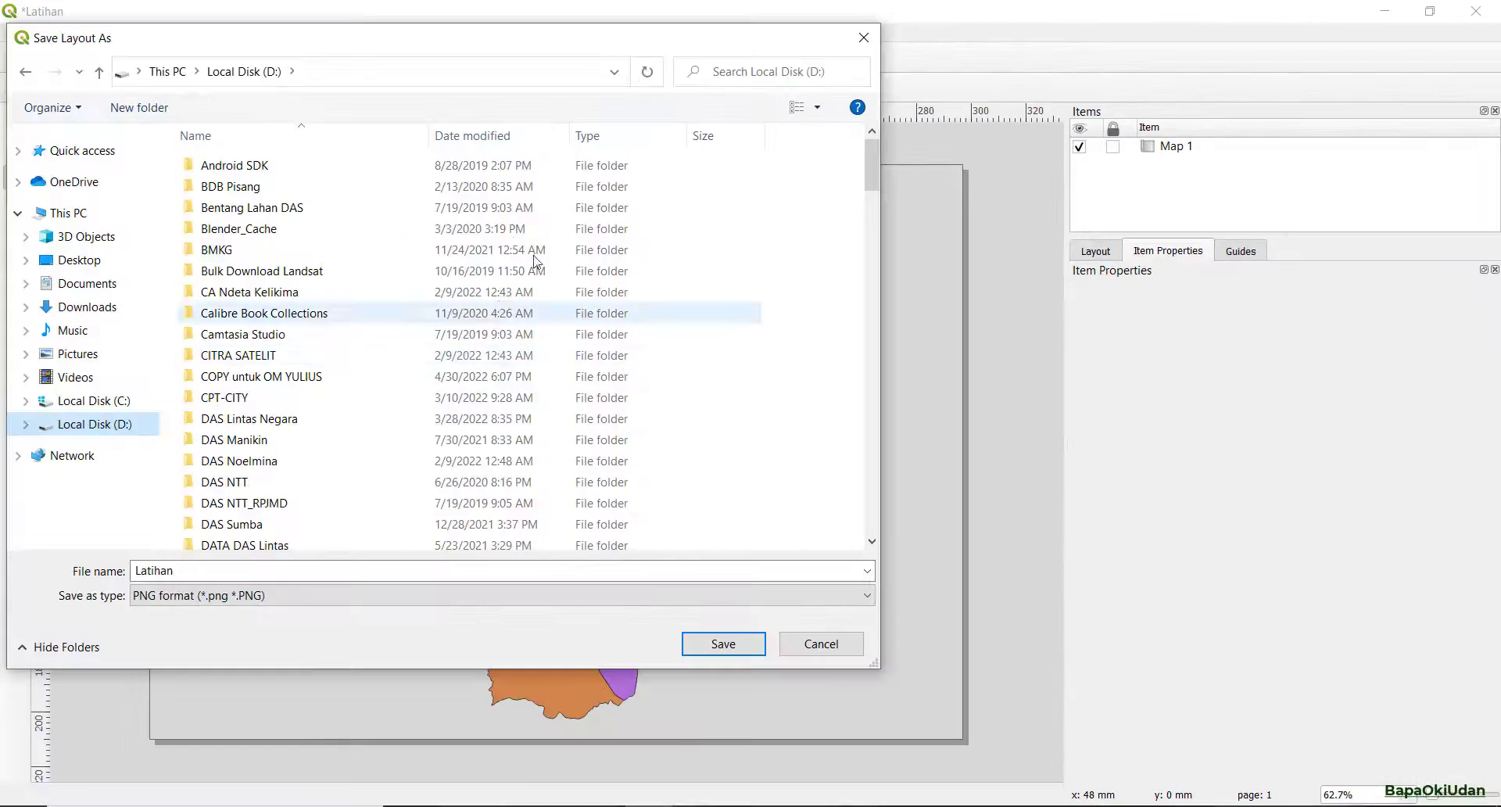
pyautogui.click(294, 278)
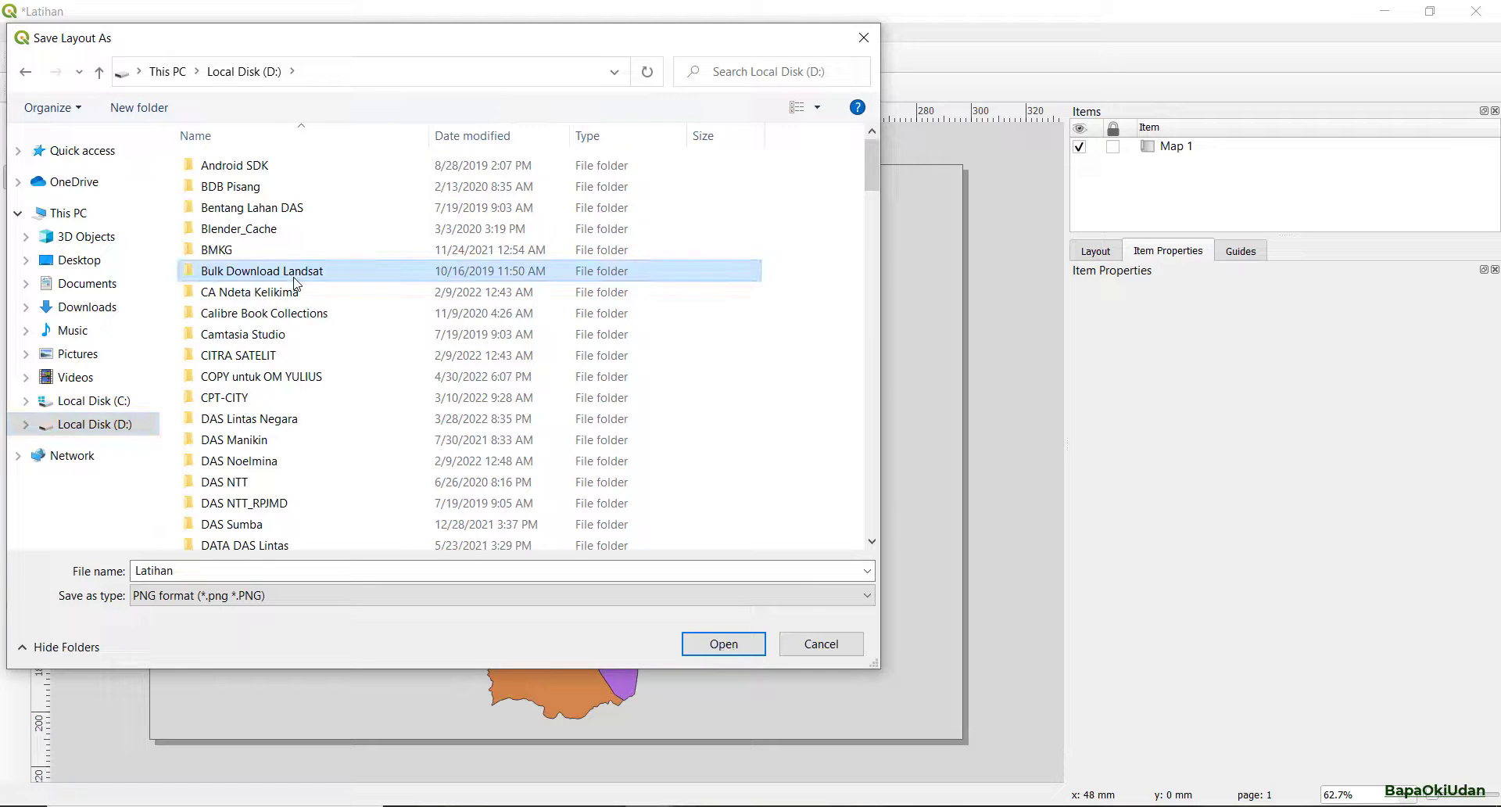
pyautogui.press('l')
pyautogui.press('l')
pyautogui.press('Return')
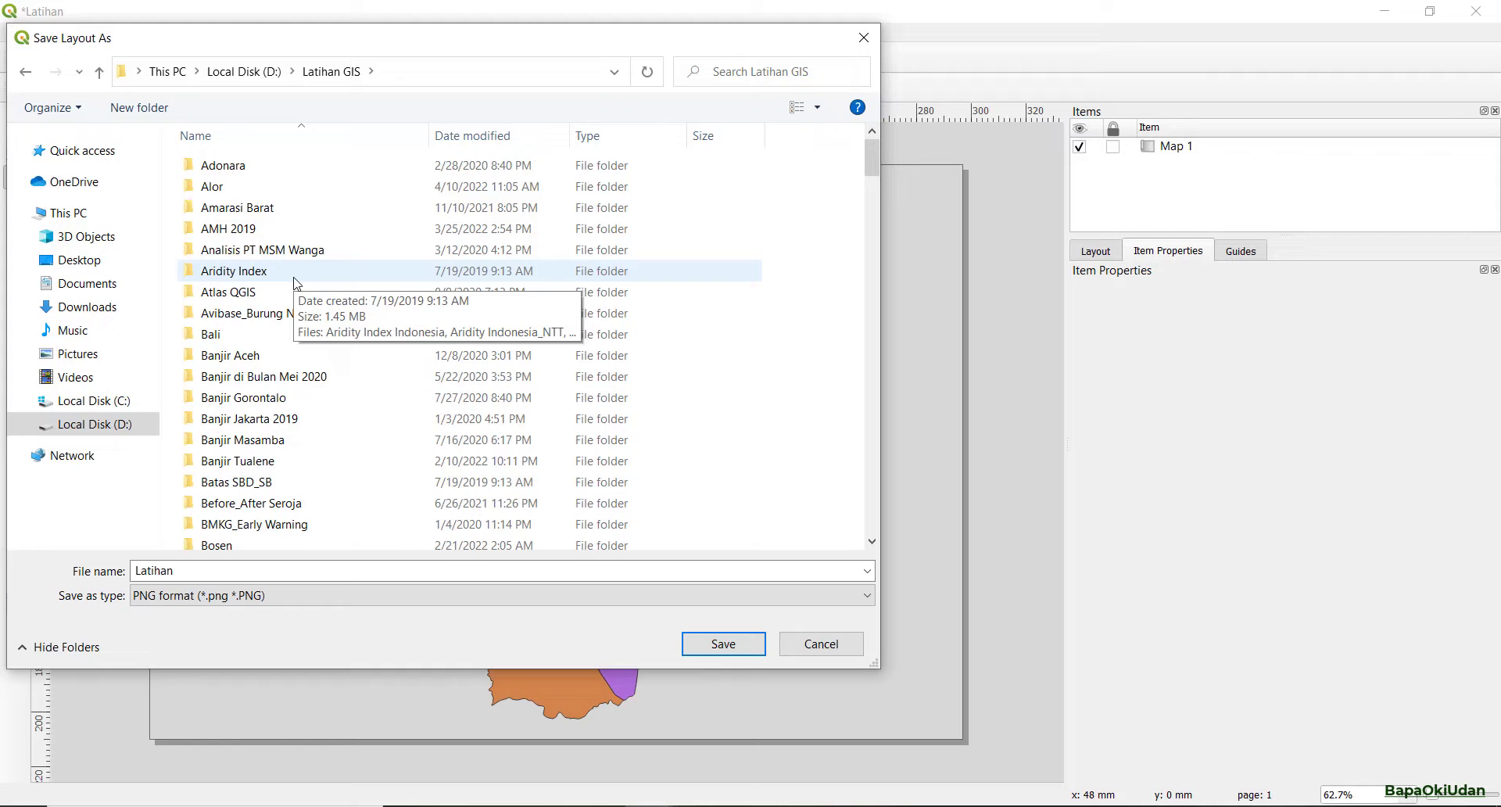
pyautogui.write('tut')
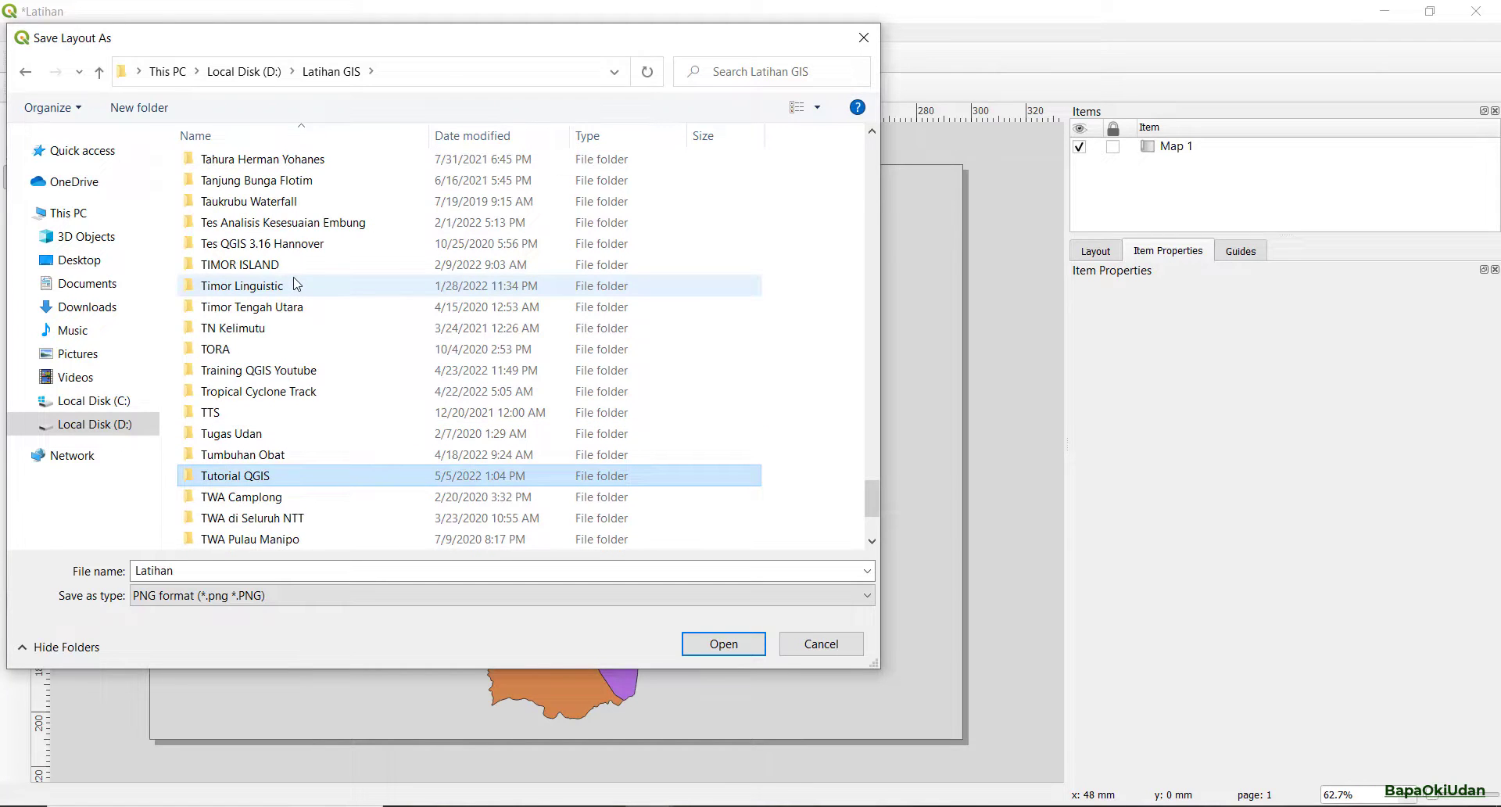
pyautogui.press('Return')
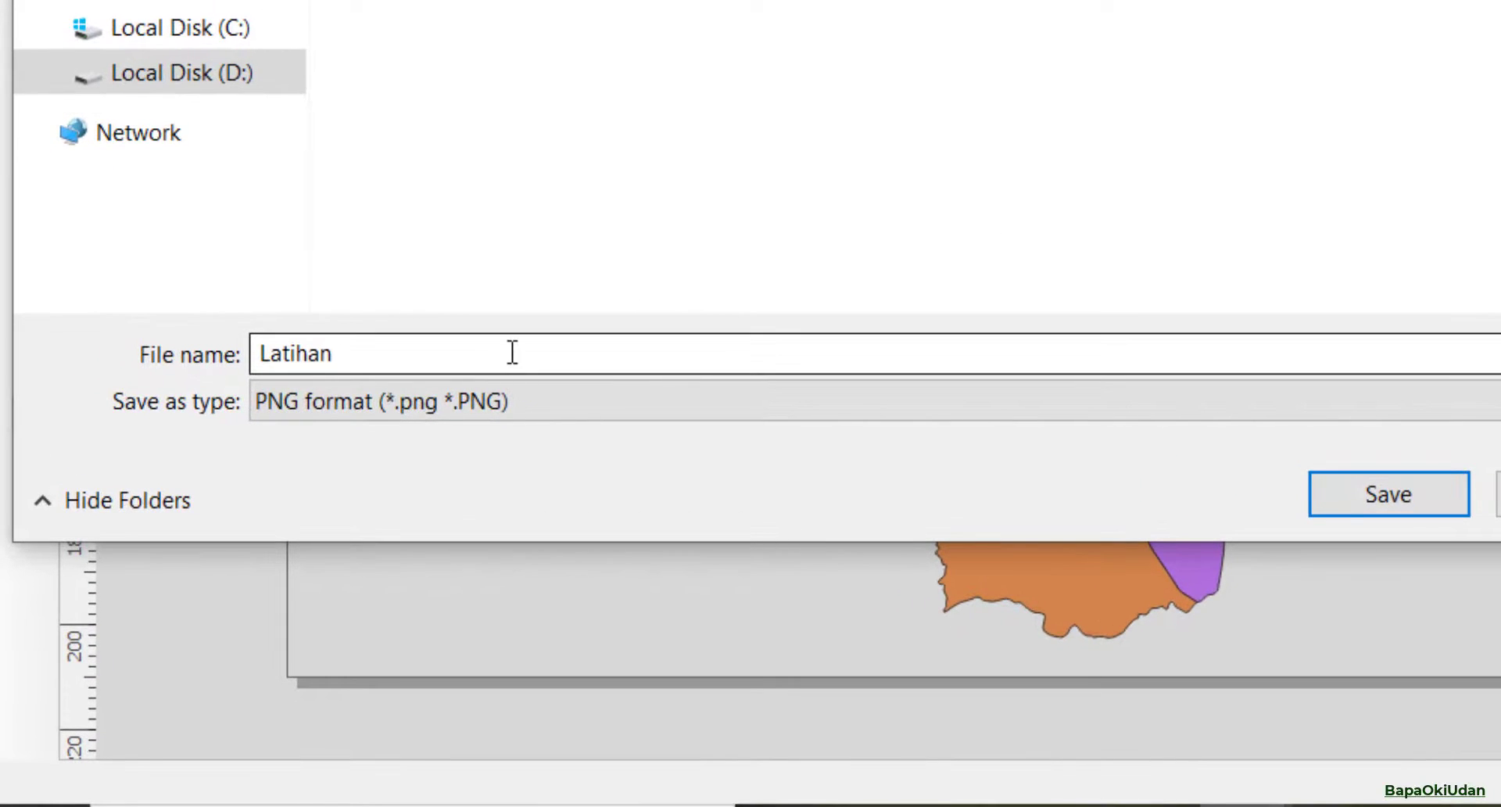
# - Export the layout in PNG format as Kota Kupang_Transparan at 300 dpi
pyautogui.click(512, 352)
pyautogui.write('Kota Kupang_Transparan')
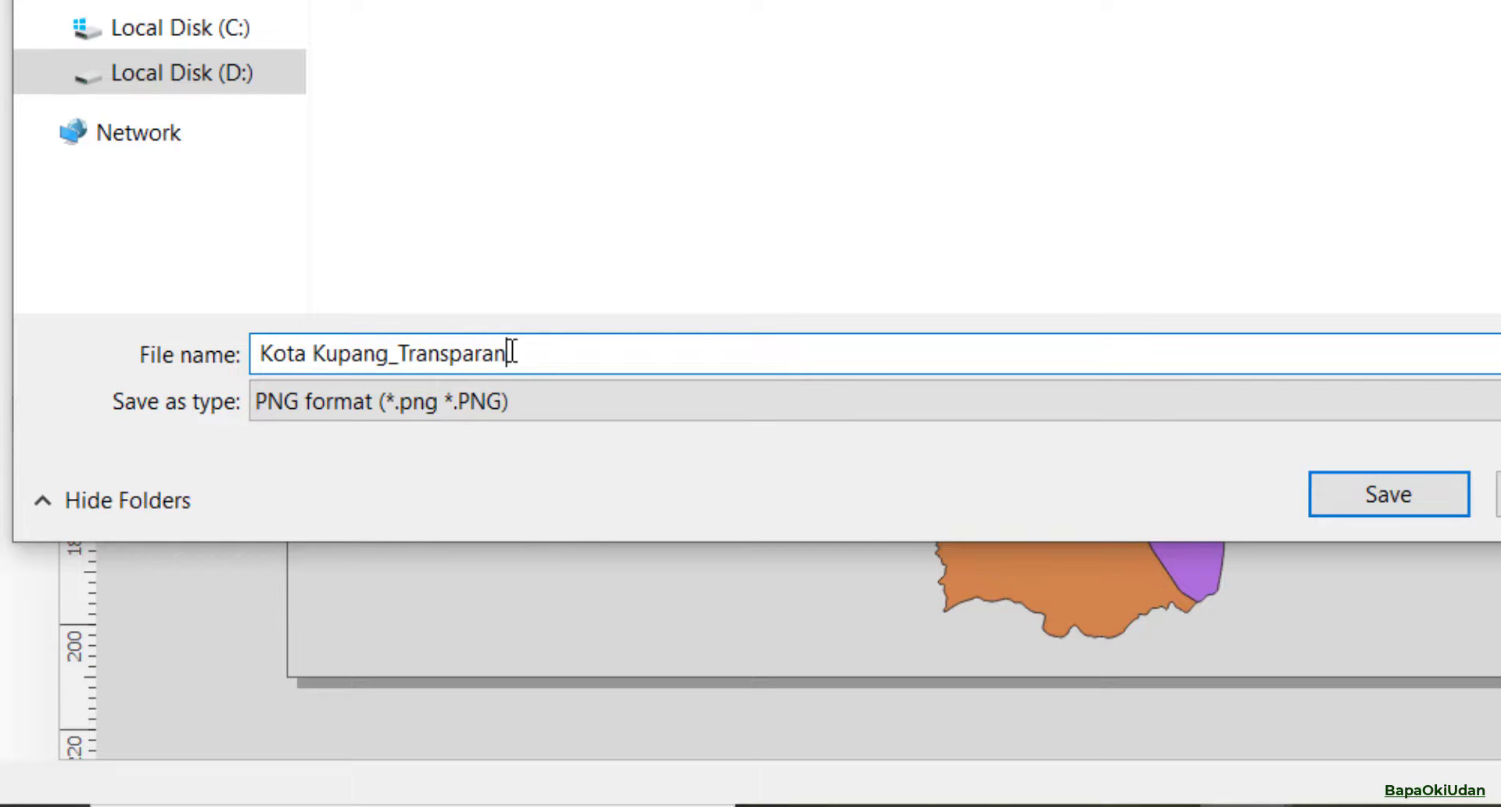
pyautogui.click(442, 403)
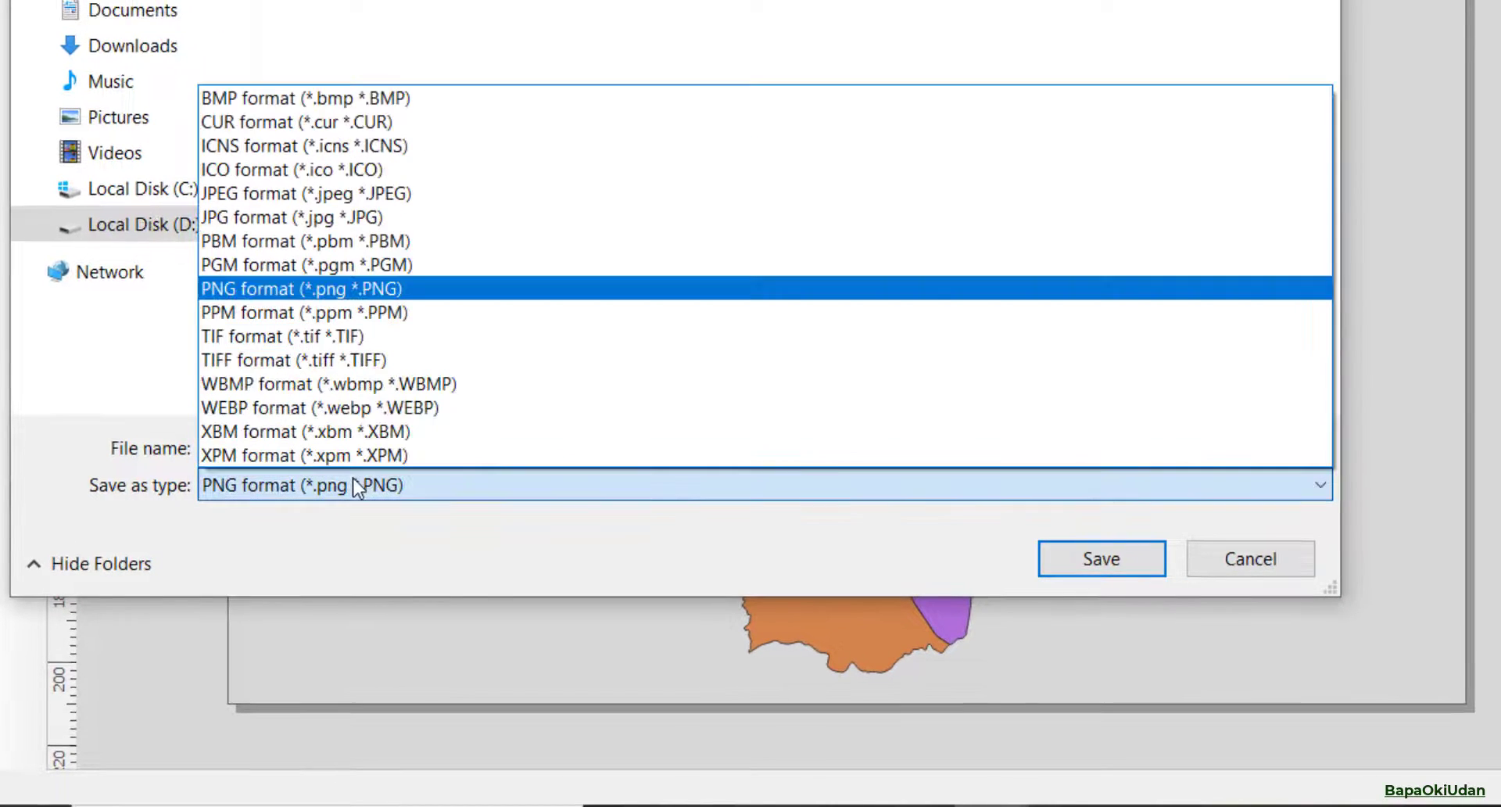
pyautogui.click(429, 288)
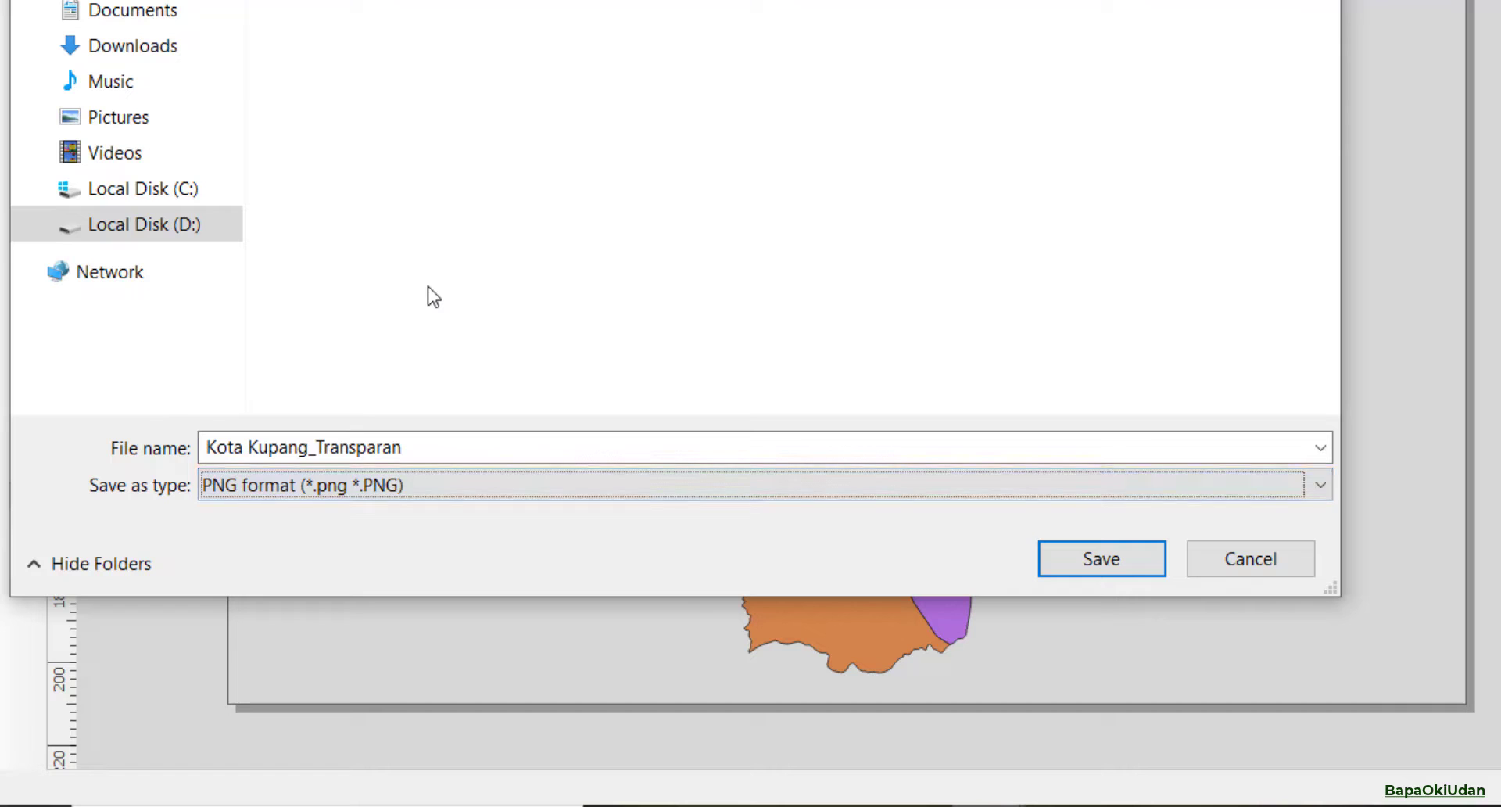
pyautogui.click(1118, 559)
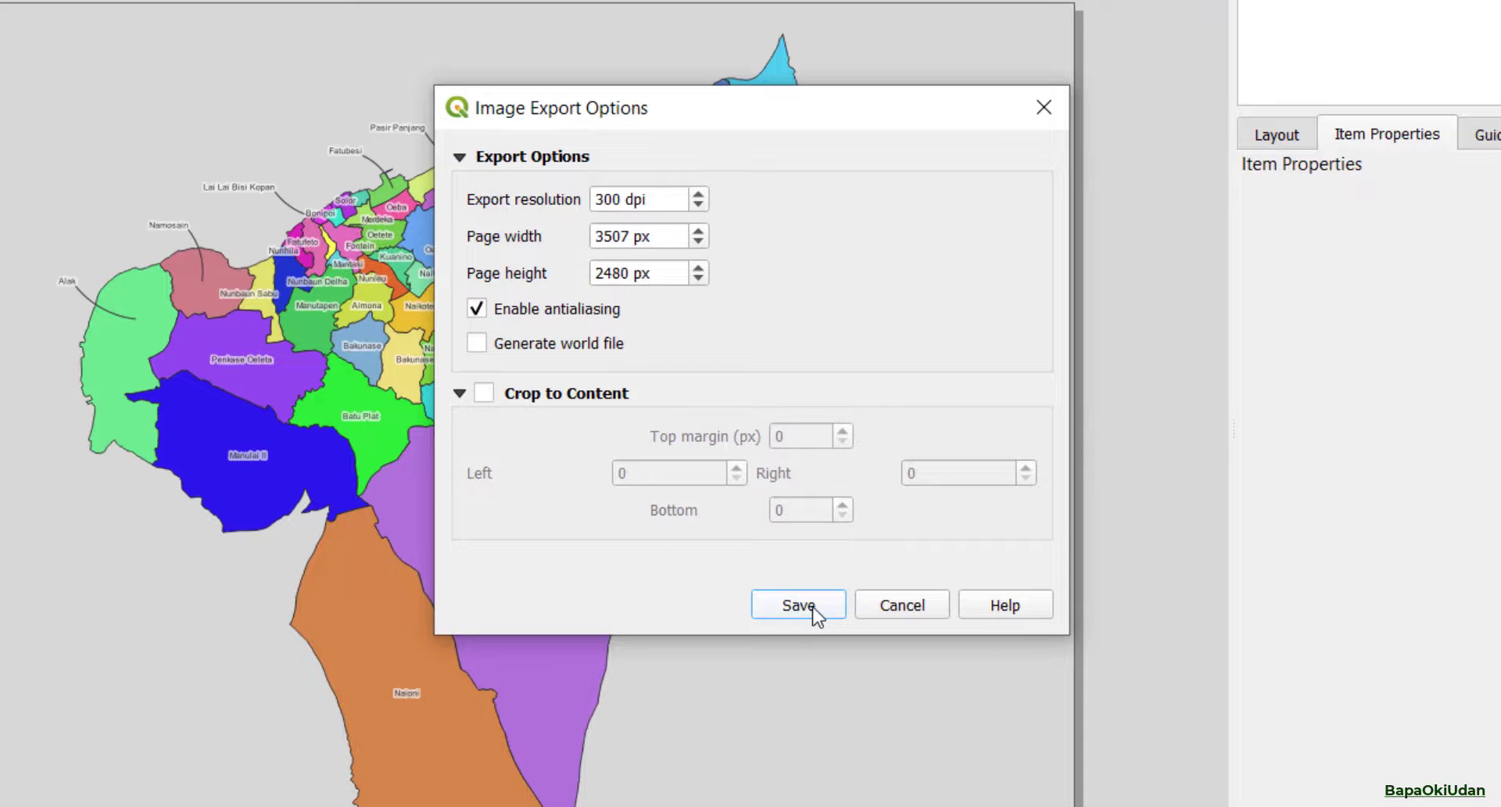
pyautogui.click(1099, 483)
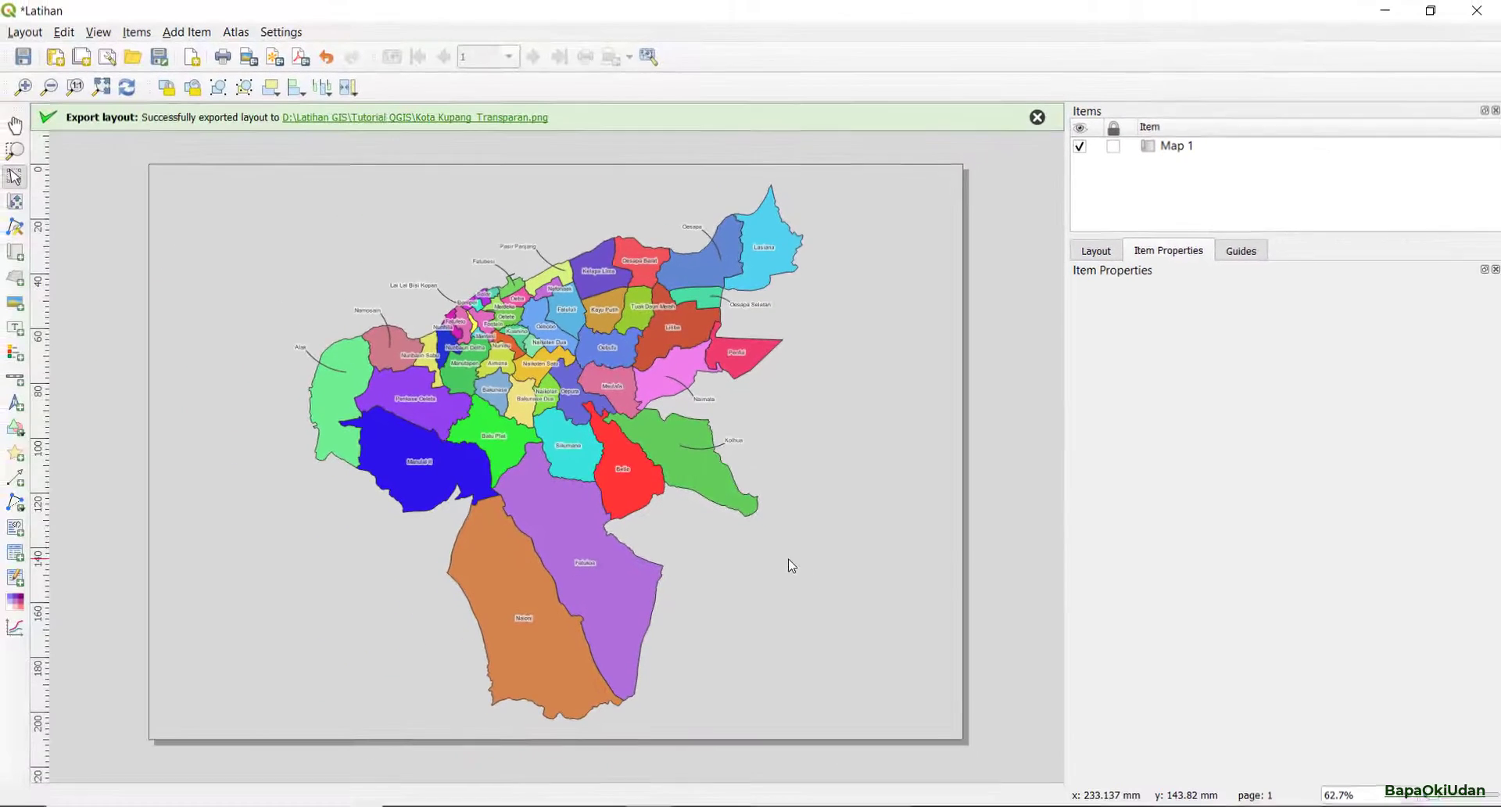
# - Open the exported Kota Kupang_Transparan image from its folder in the Photos app and copy it
pyautogui.click(509, 125)
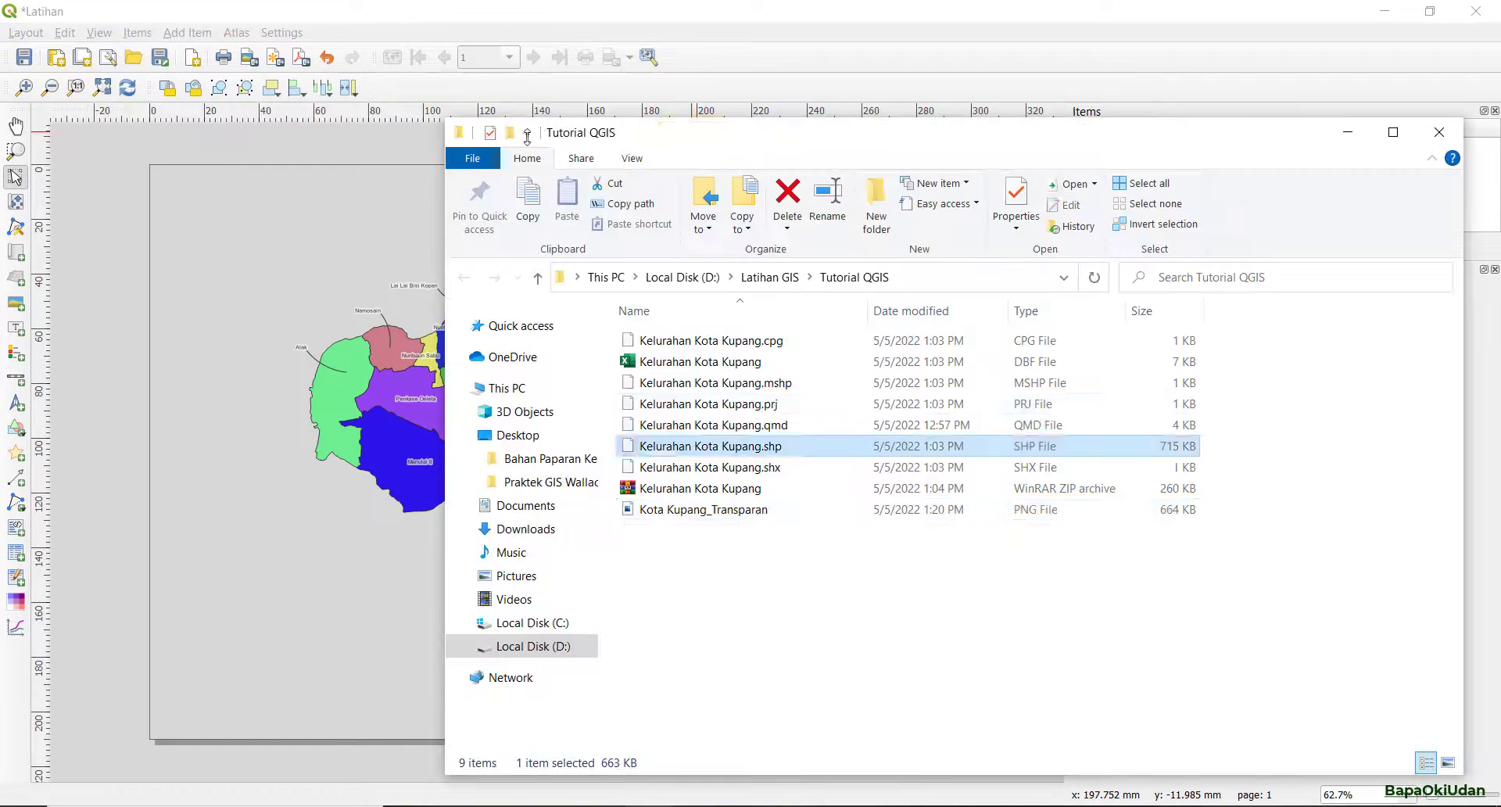
pyautogui.doubleClick(752, 510)
pyautogui.rightClick(717, 288)
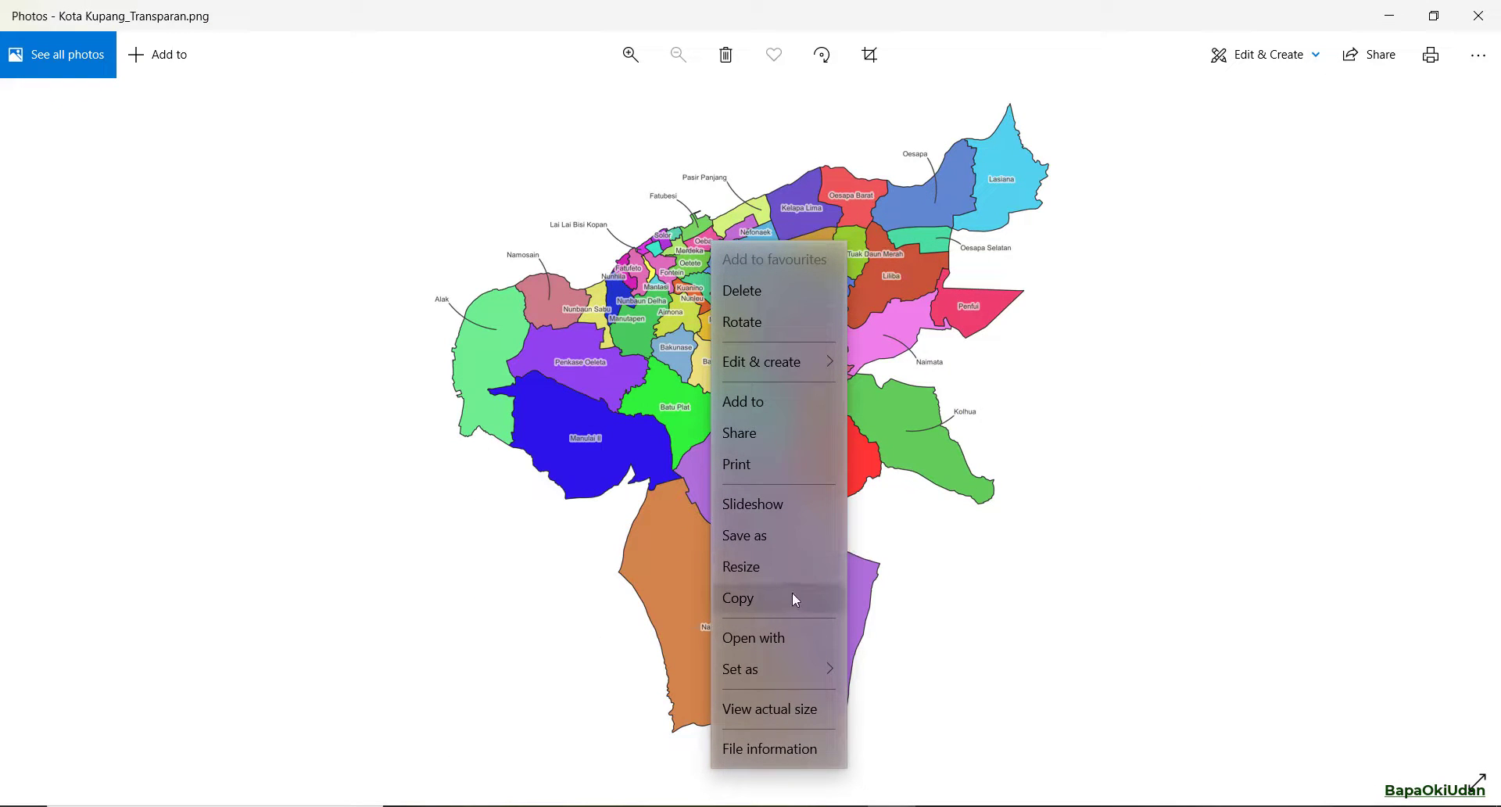
pyautogui.click(793, 595)
# - Switch to PowerPoint, paste the map onto the title slide, shrink it to about 4.8" by 6.79" and place it lower left of the title
pyautogui.hotkey('alt', 'Tab')
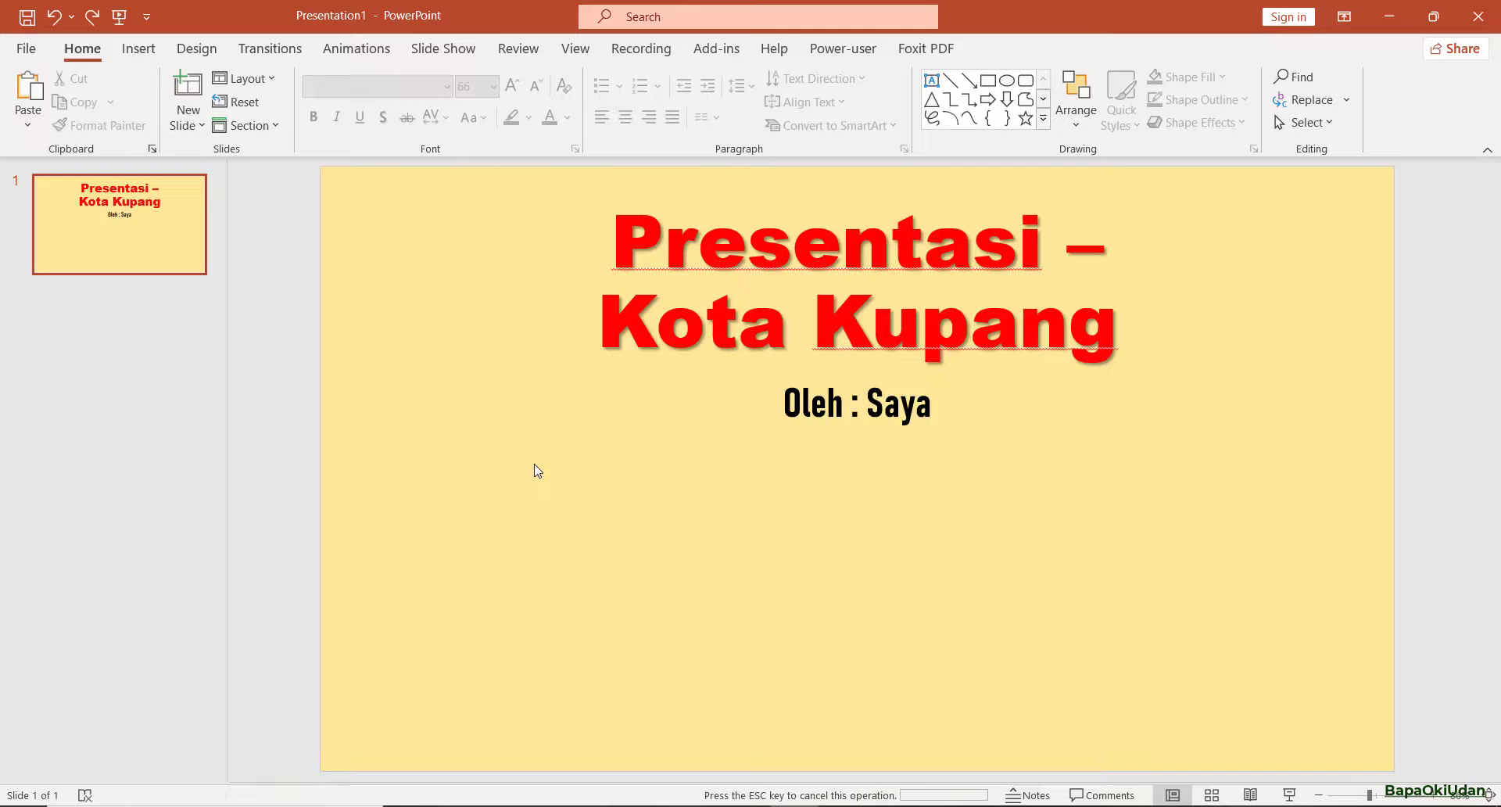
pyautogui.hotkey('ctrl', 'v')
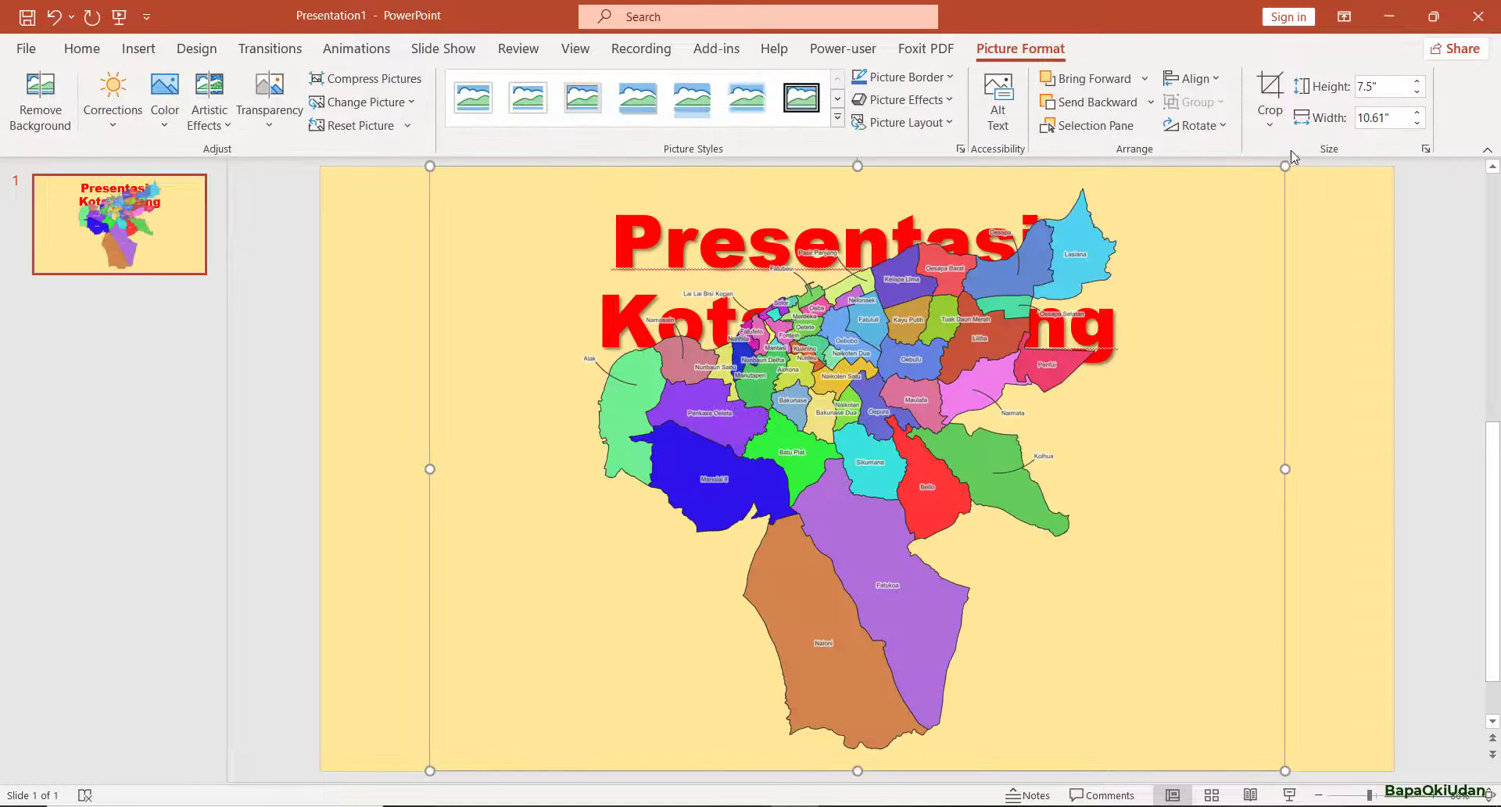
pyautogui.moveTo(1286, 169); pyautogui.dragTo(978, 379)
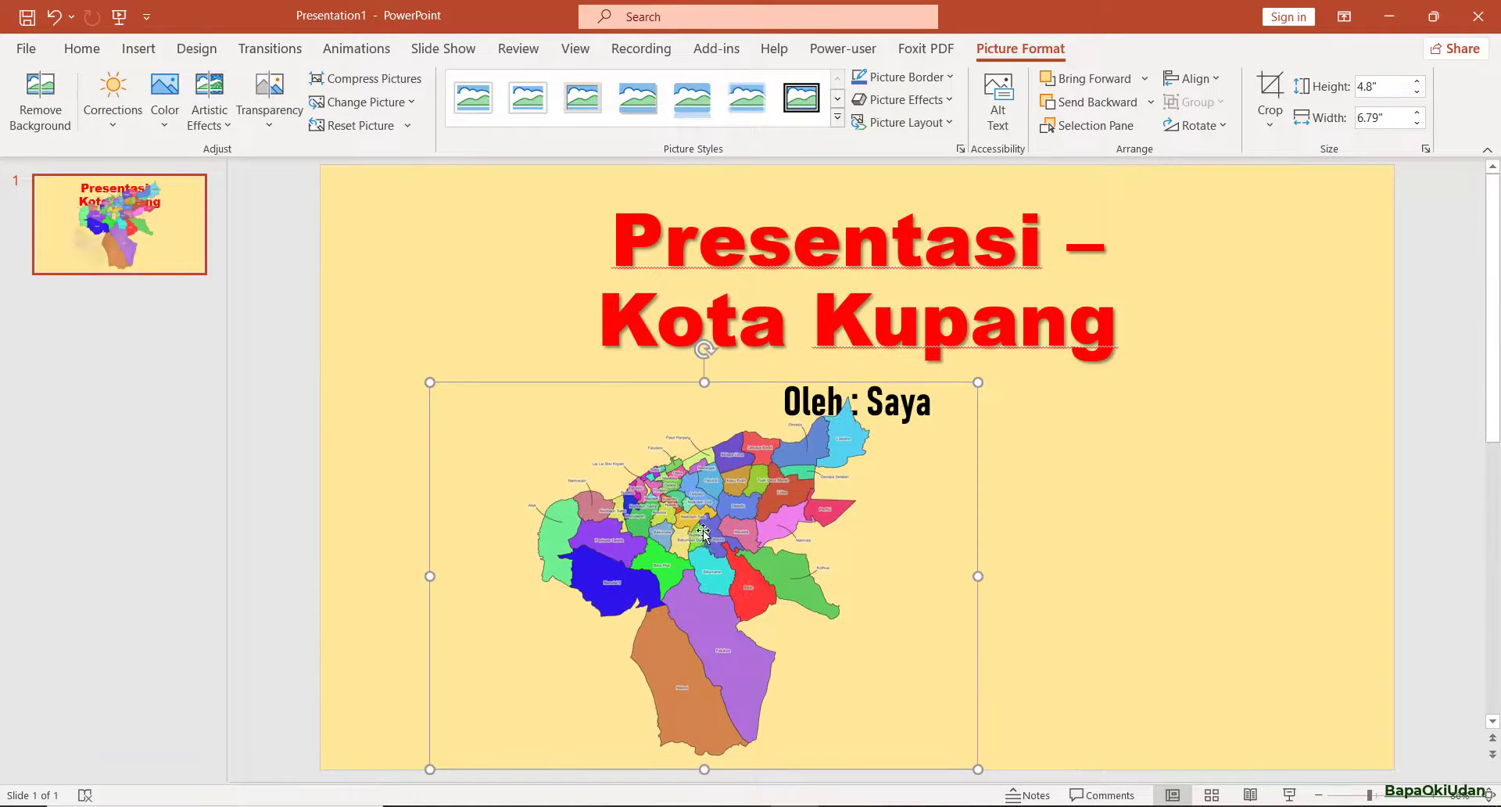
pyautogui.moveTo(686, 527); pyautogui.dragTo(544, 520)
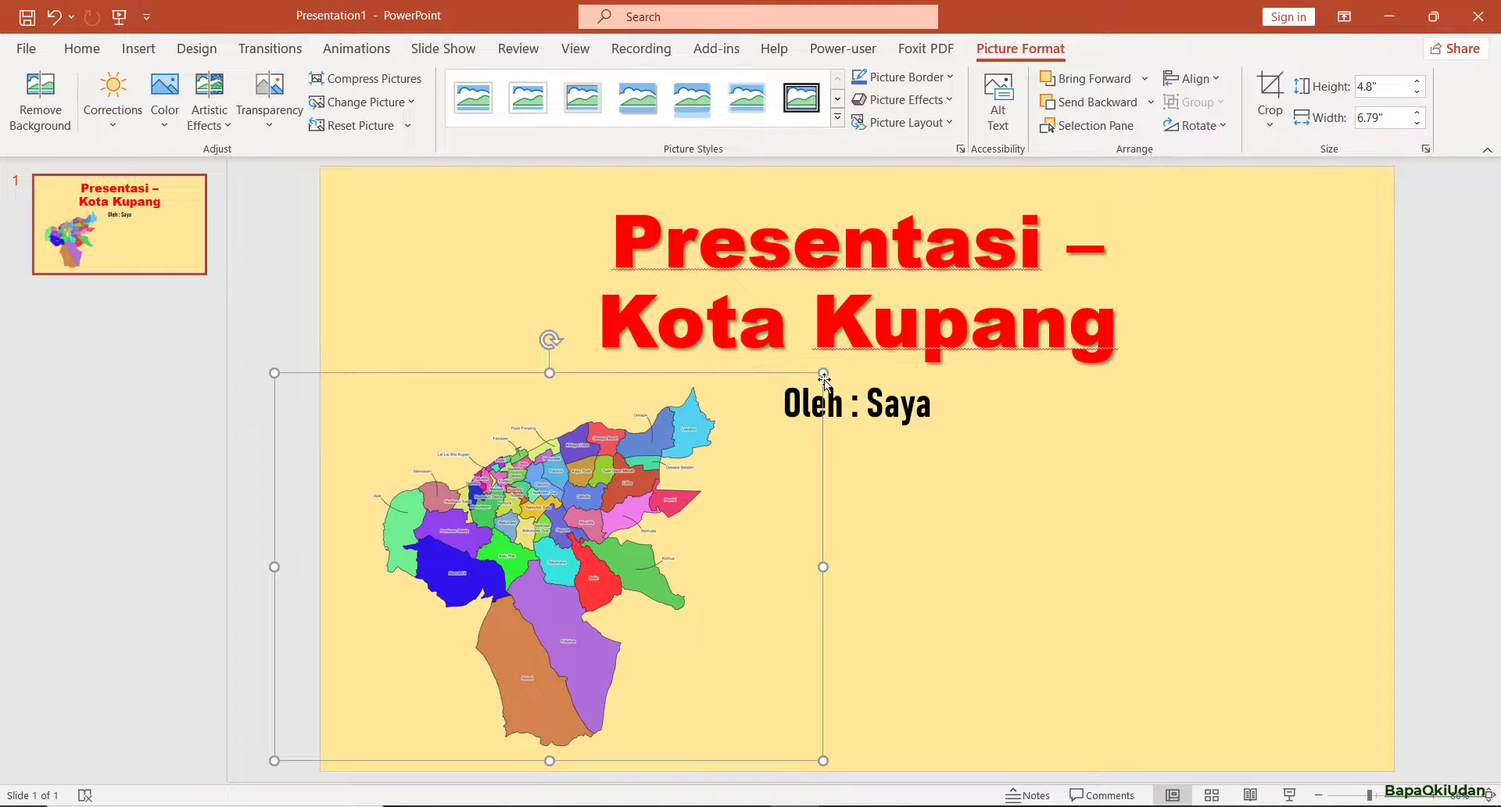
# - Enlarge the transparent map picture to about 5.11" by 7.23" and move it beneath the subtitle, centred on the slide
pyautogui.moveTo(824, 379); pyautogui.dragTo(858, 348)
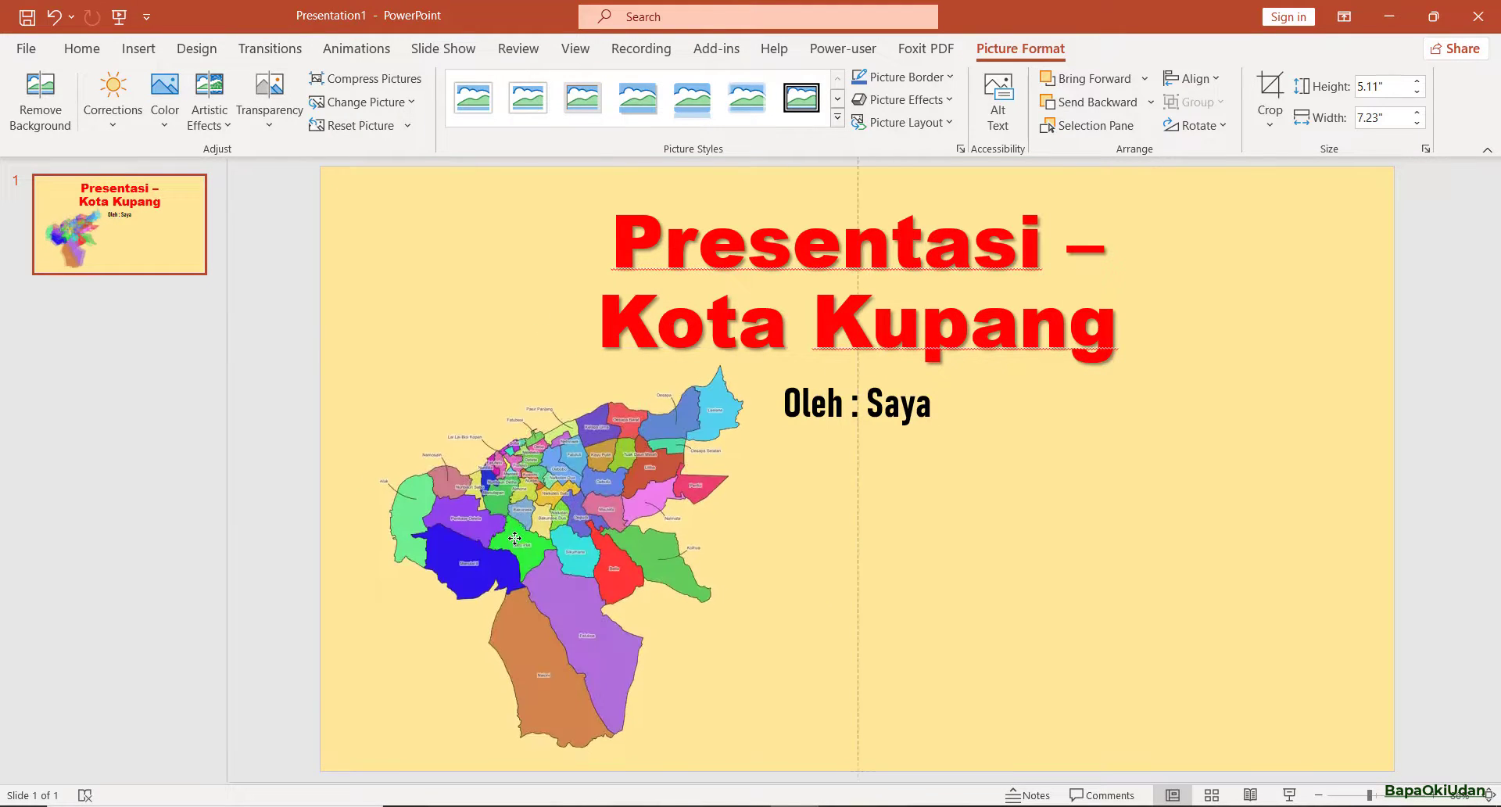
pyautogui.moveTo(514, 538); pyautogui.dragTo(515, 543)
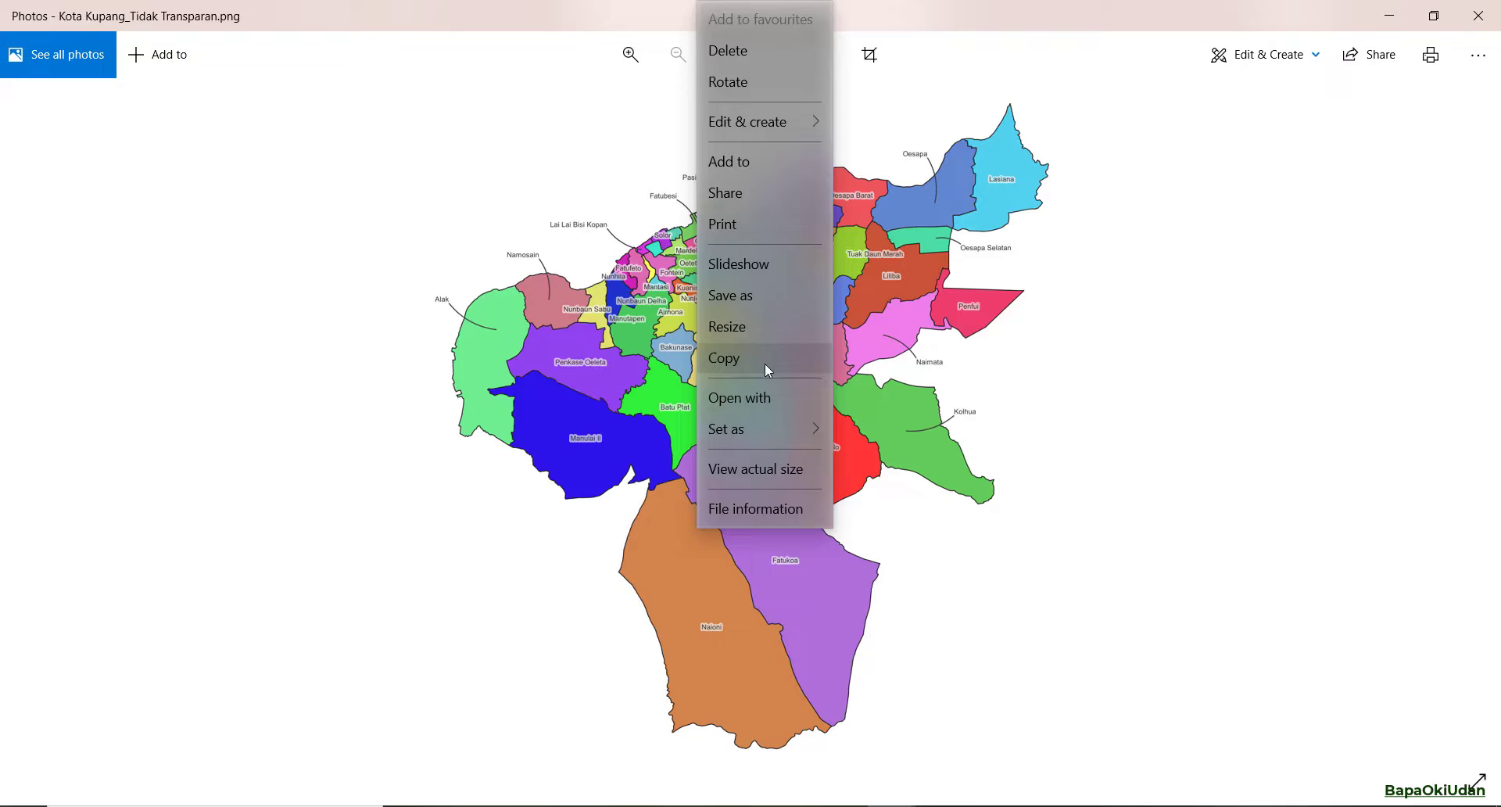
# - Copy the Kota Kupang_Tidak Transparan image from Photos, paste it onto the PowerPoint title slide and shrink it to about 3.57" by 5.05"
pyautogui.click(768, 358)
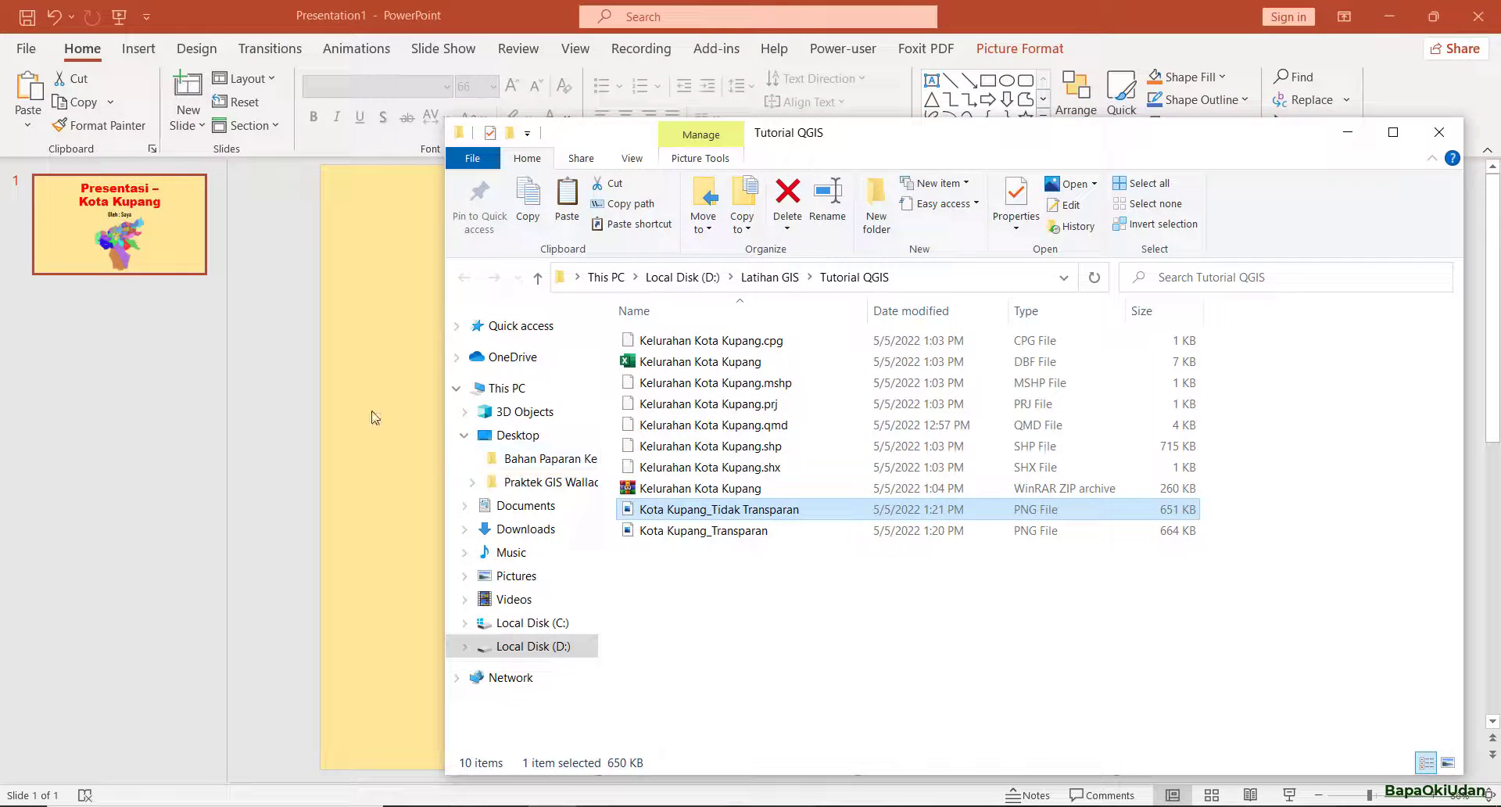
pyautogui.click(264, 356)
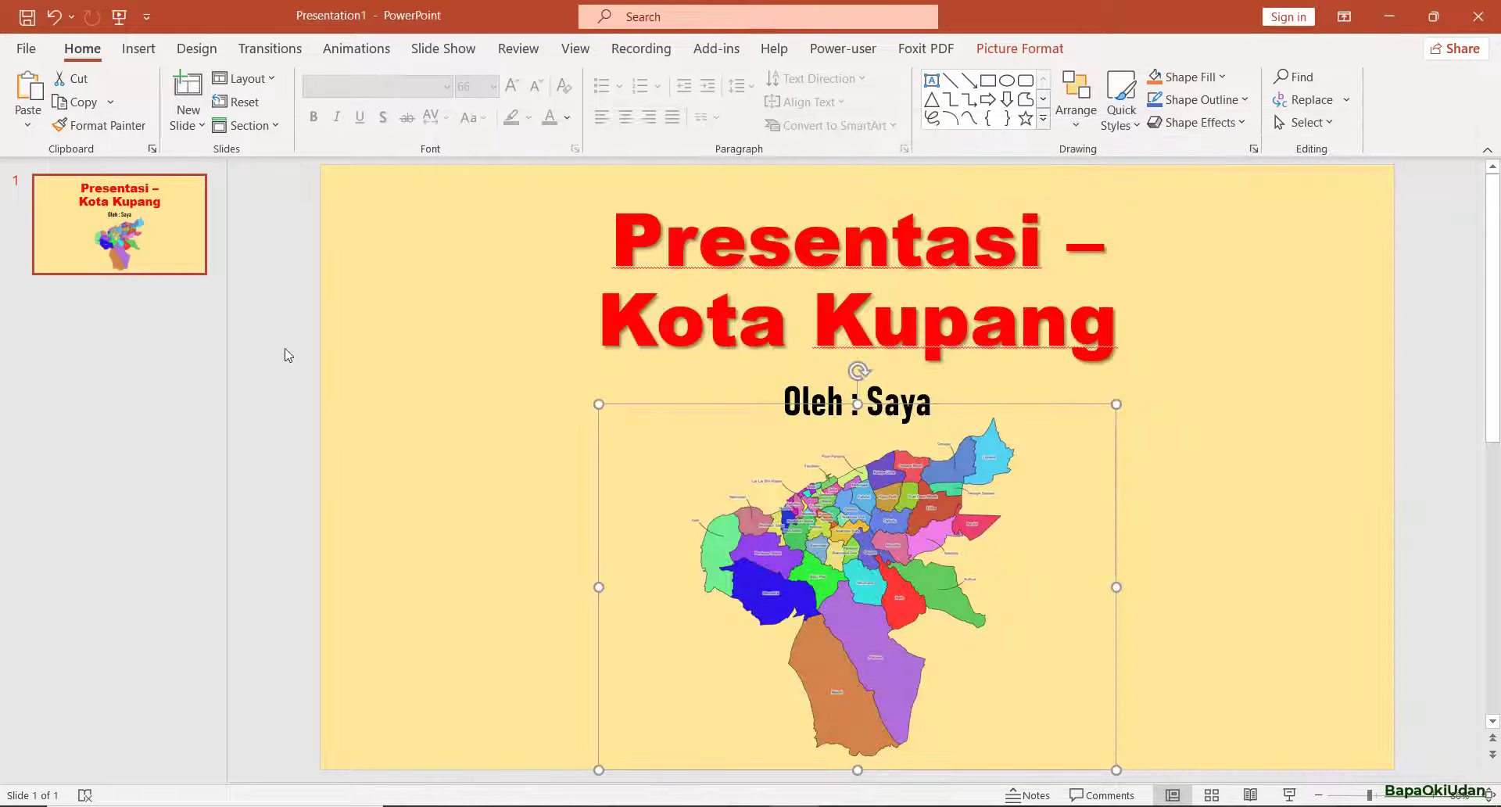
pyautogui.hotkey('ctrl', 'v')
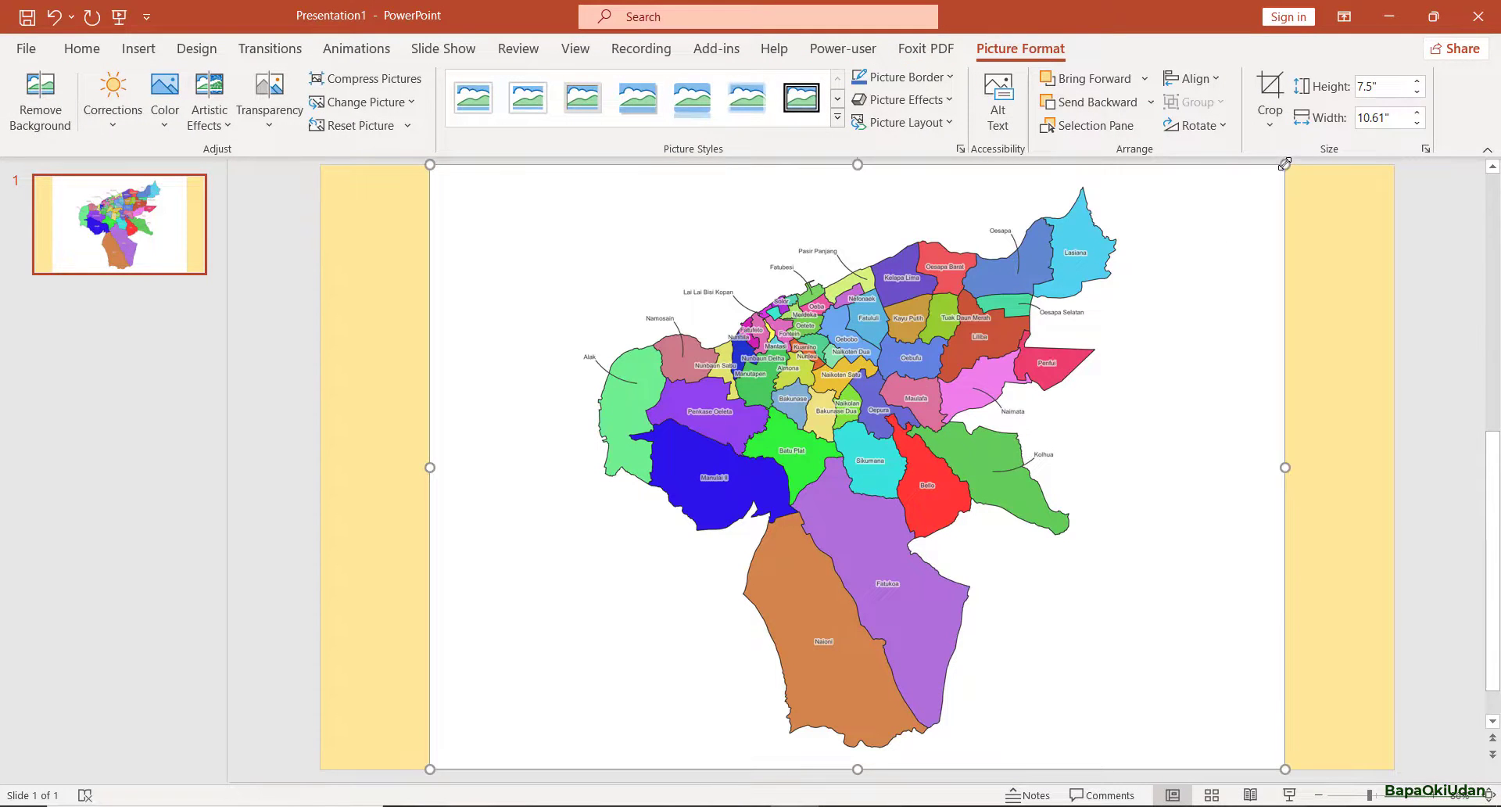
pyautogui.moveTo(1284, 163); pyautogui.dragTo(836, 482)
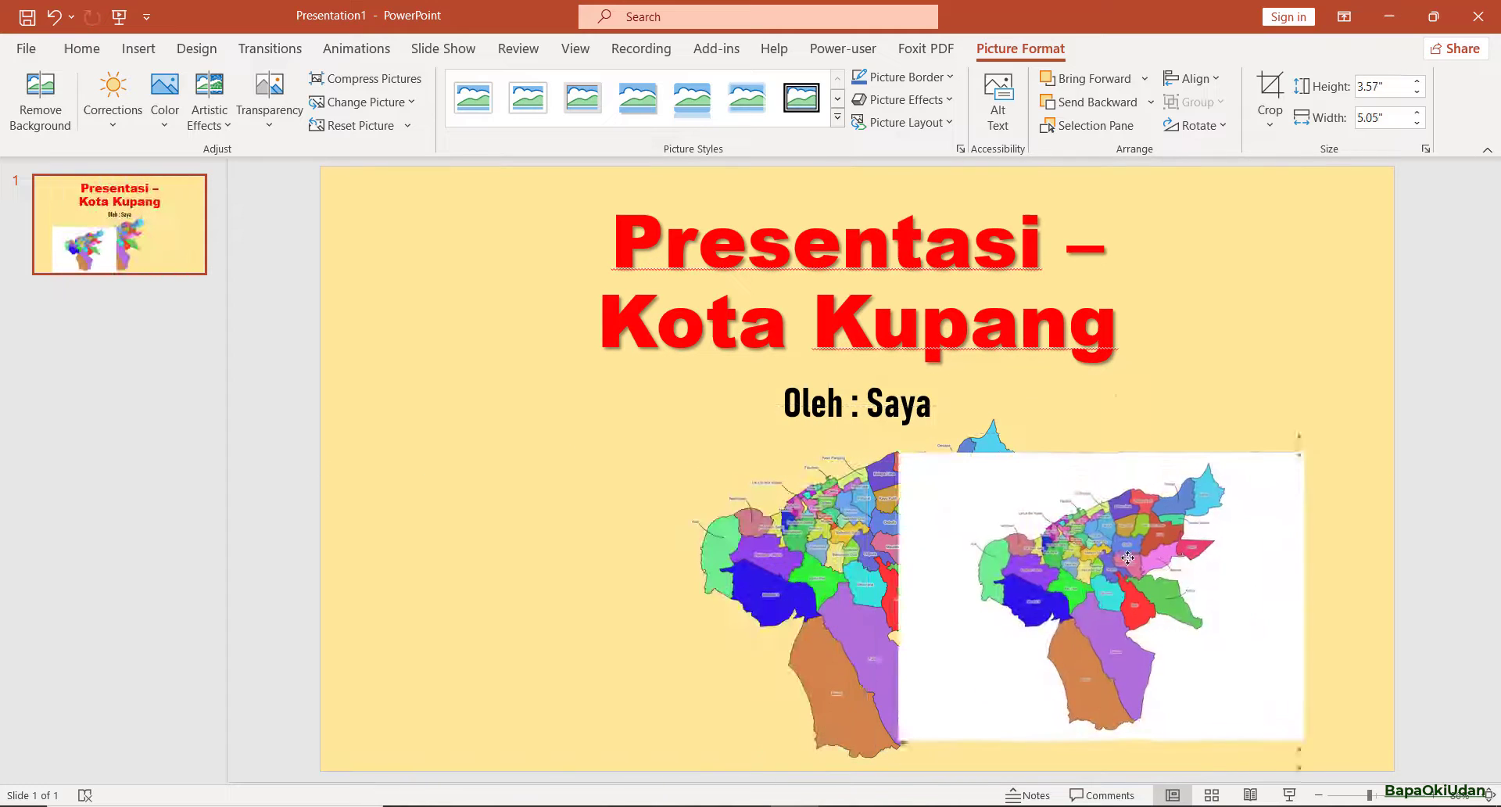